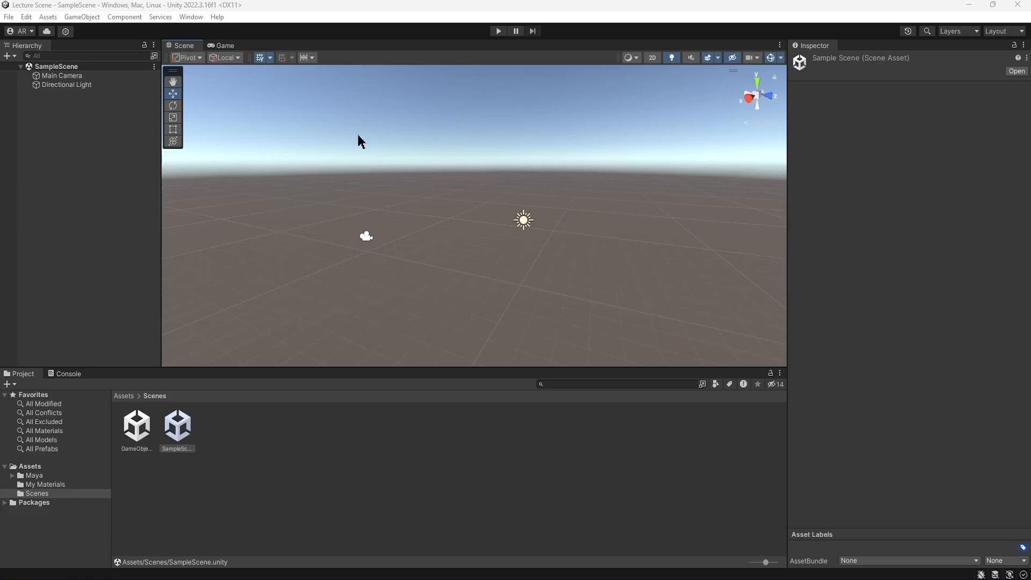
# Switch to the Unity Asset Store website and browse its 3D Environments category.
pyautogui.click(191, 17)
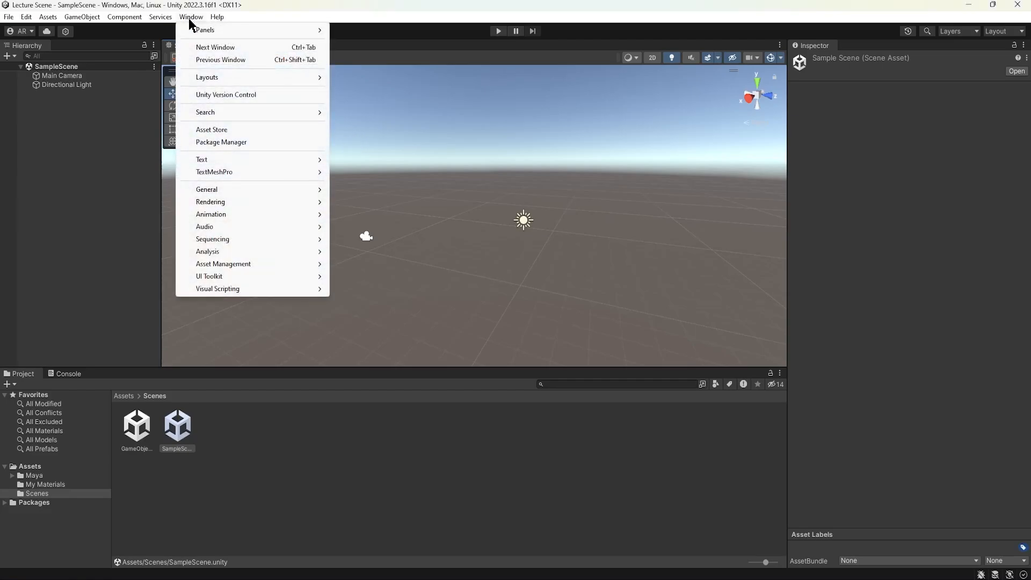
pyautogui.click(236, 131)
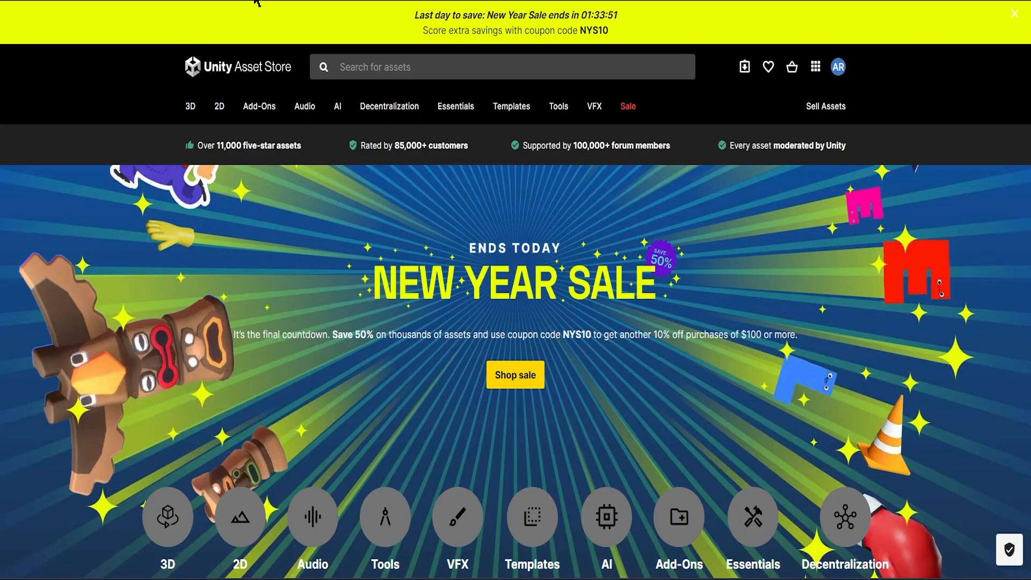
pyautogui.moveTo(191, 119)
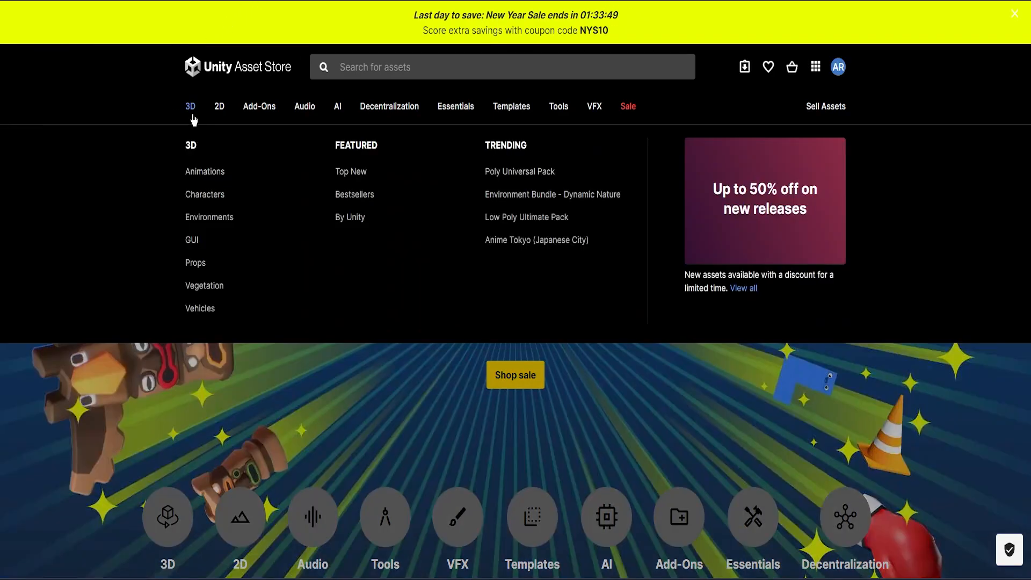
pyautogui.moveTo(267, 117)
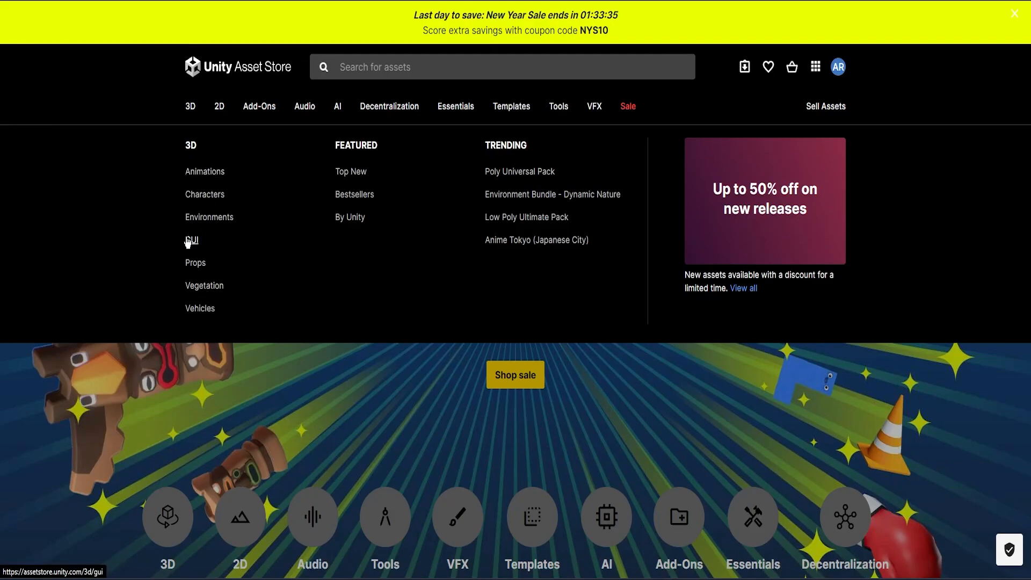
pyautogui.click(205, 219)
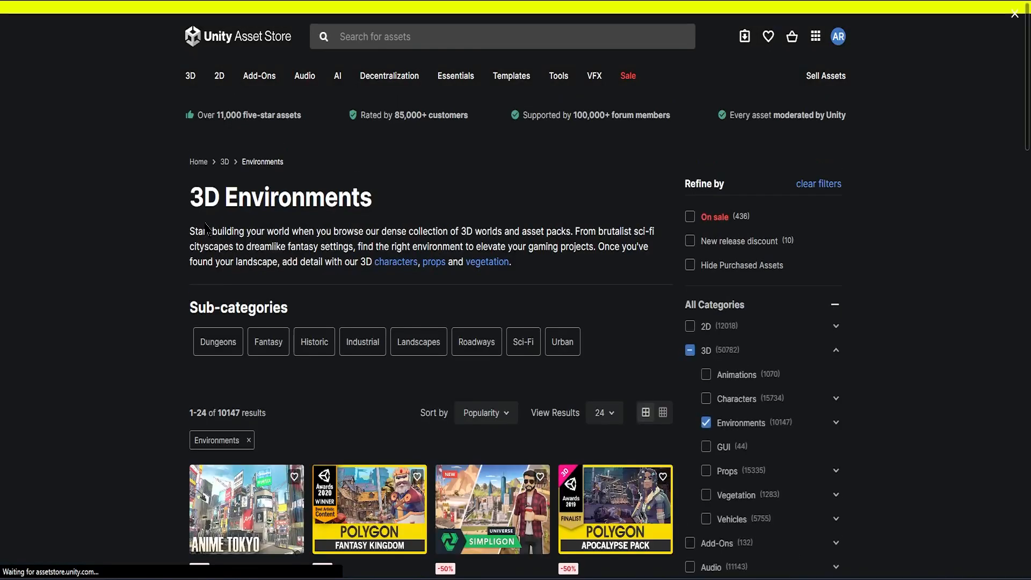
# Filter the 3D environment listings to show only free assets.
pyautogui.scroll(-4, 167, 230)
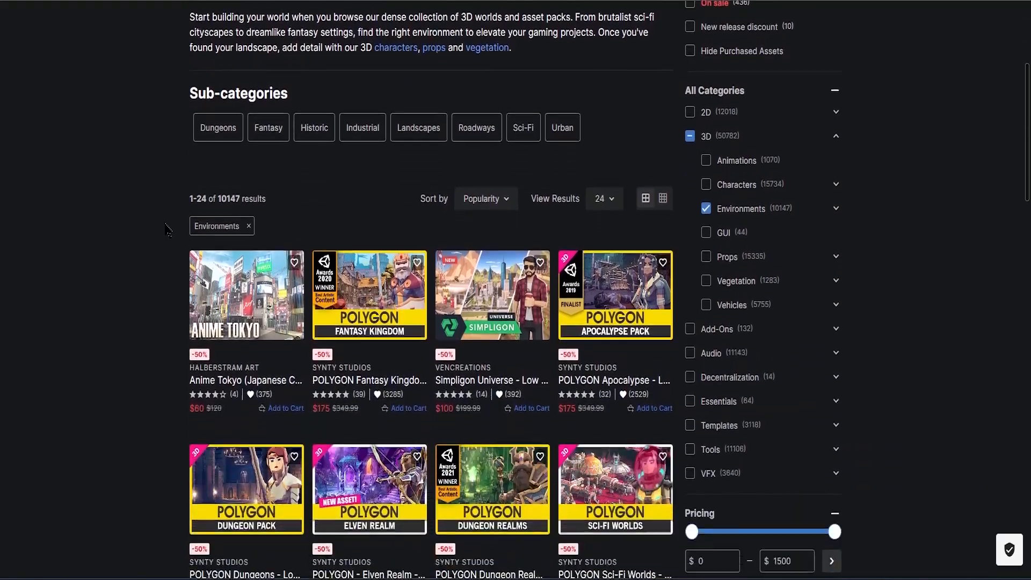
pyautogui.scroll(-3, 152, 230)
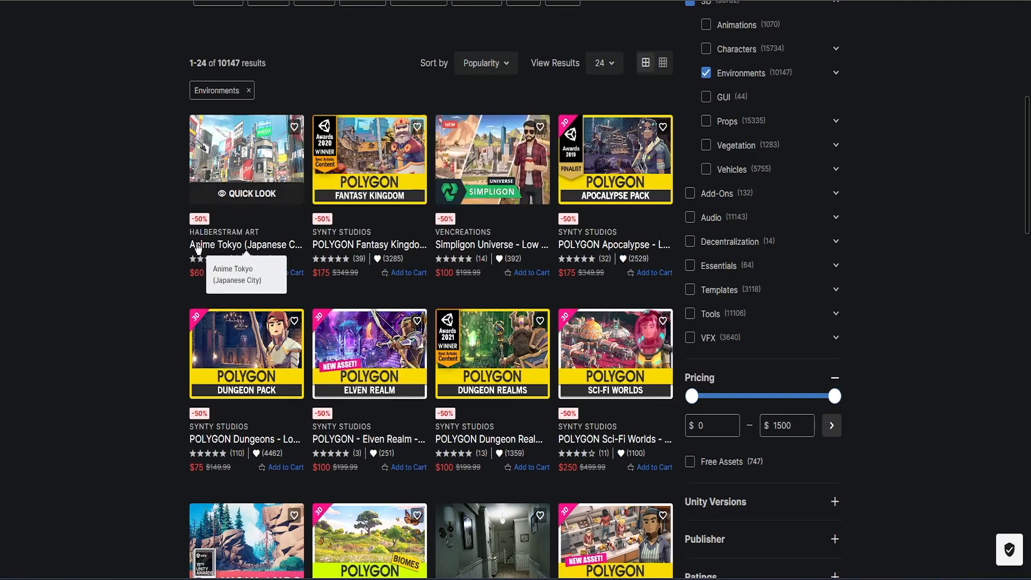
pyautogui.scroll(7, 132, 235)
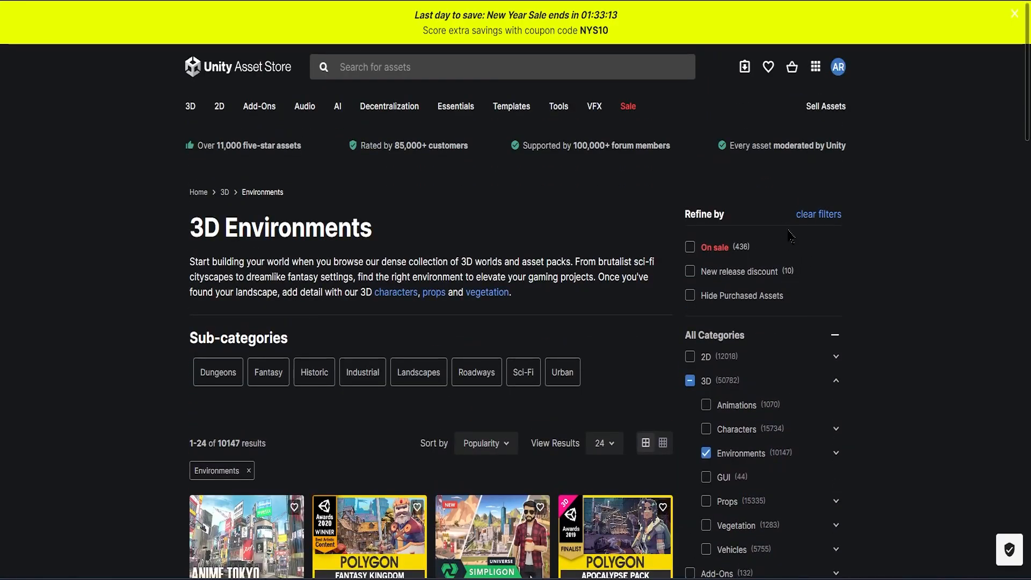
pyautogui.scroll(-9, 811, 254)
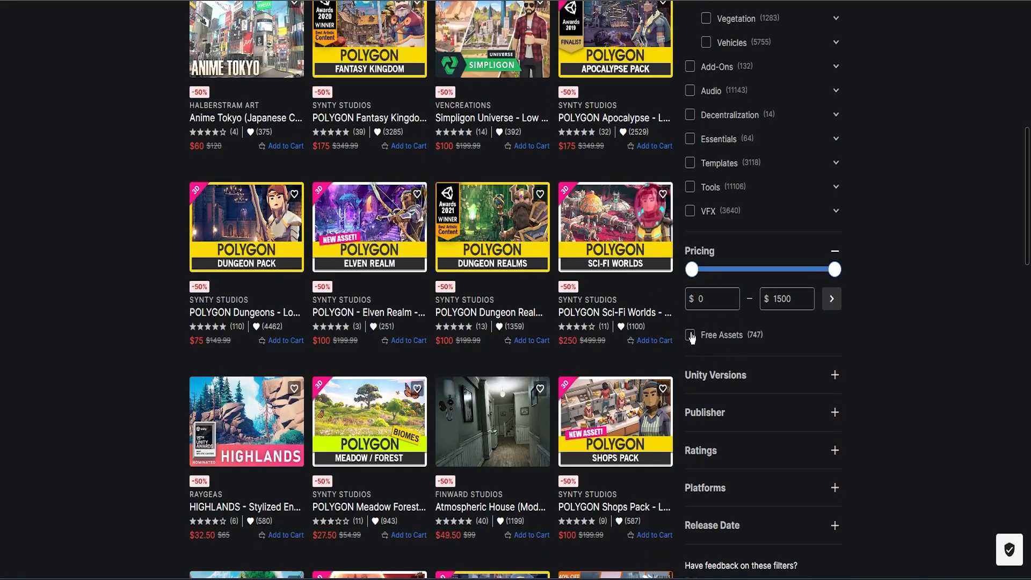
pyautogui.click(691, 336)
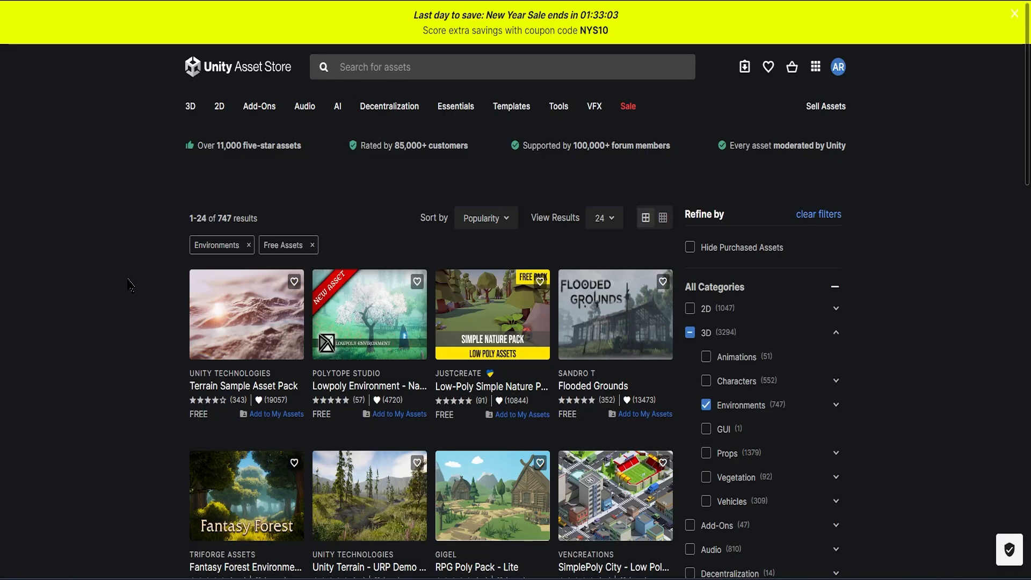
# Find Cartoon Race Track - Oval by RCC Design among the free environments and open its asset page.
pyautogui.scroll(-3, 129, 285)
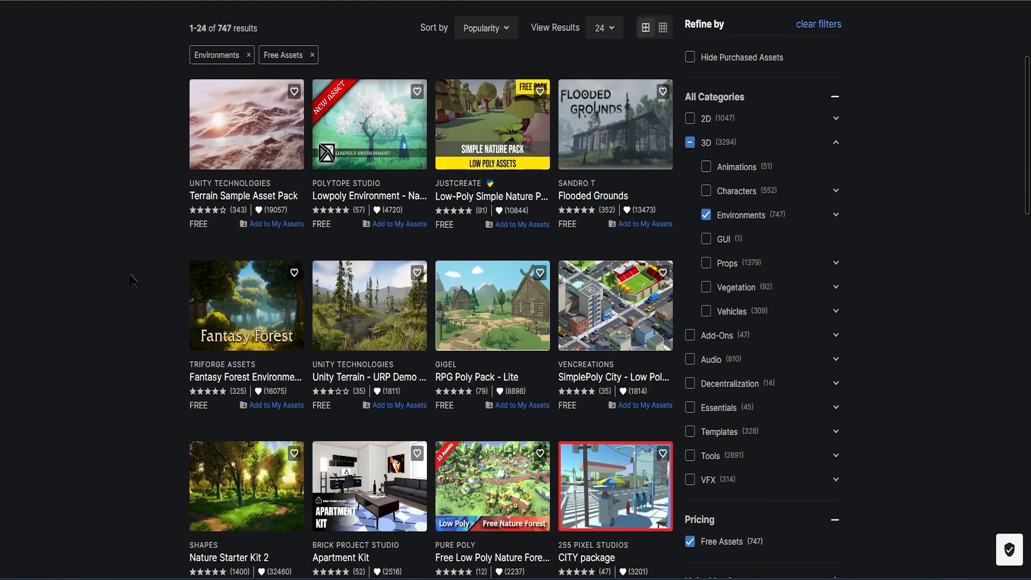
pyautogui.scroll(-2, 132, 280)
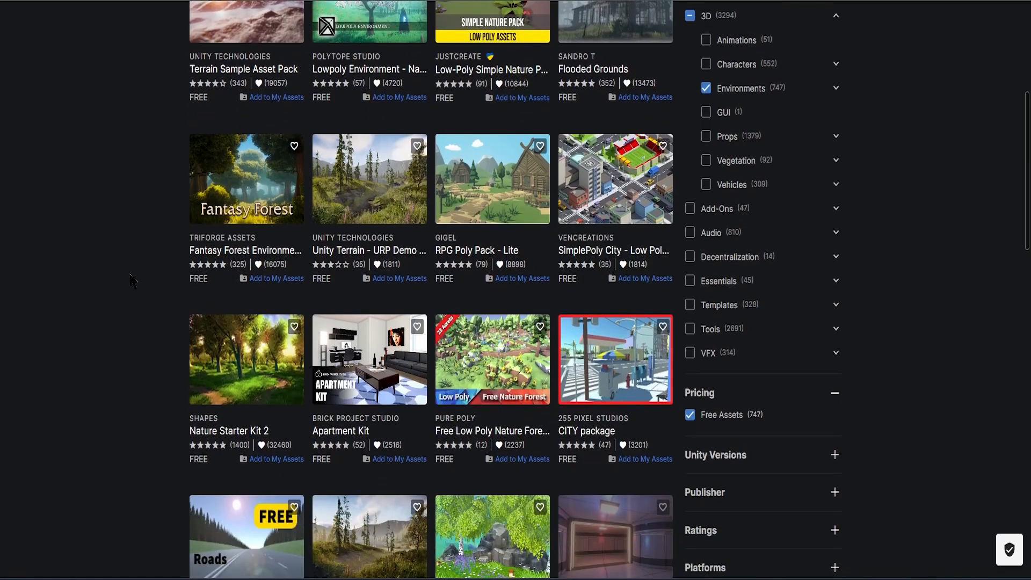
pyautogui.scroll(-7, 130, 280)
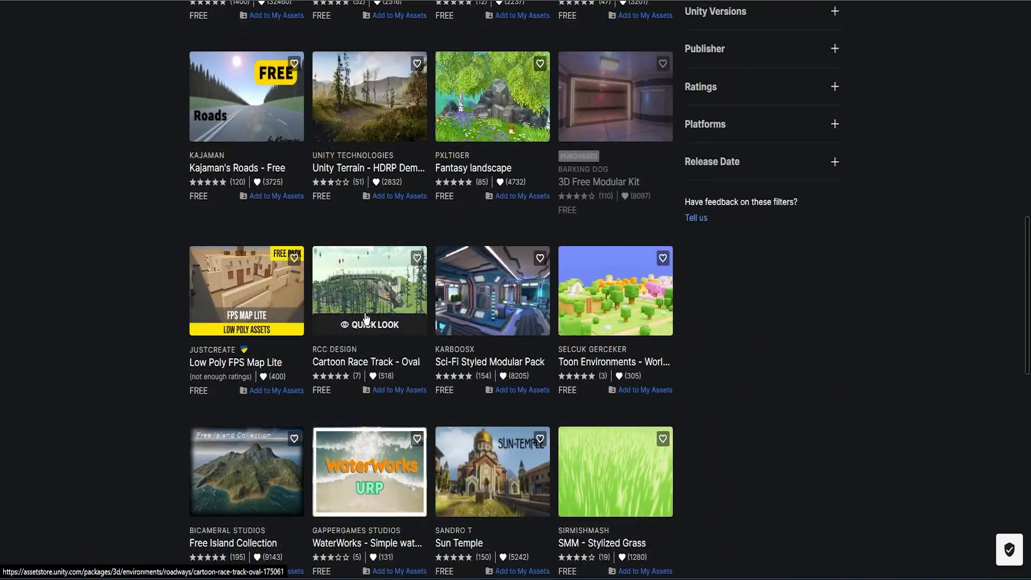
pyautogui.click(361, 365)
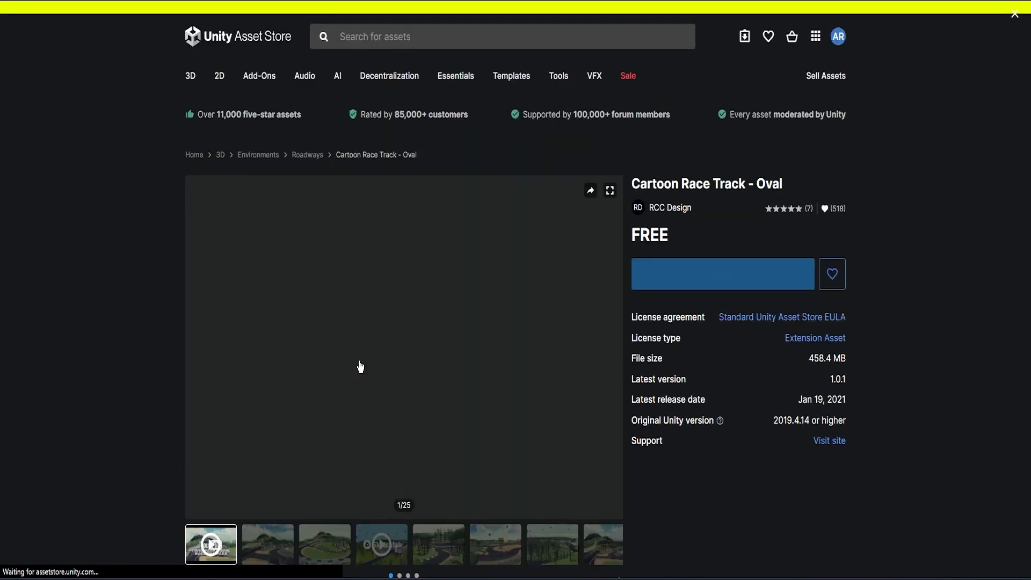
# Look through the race track asset's preview gallery up to the eighth image.
pyautogui.scroll(-4, 178, 305)
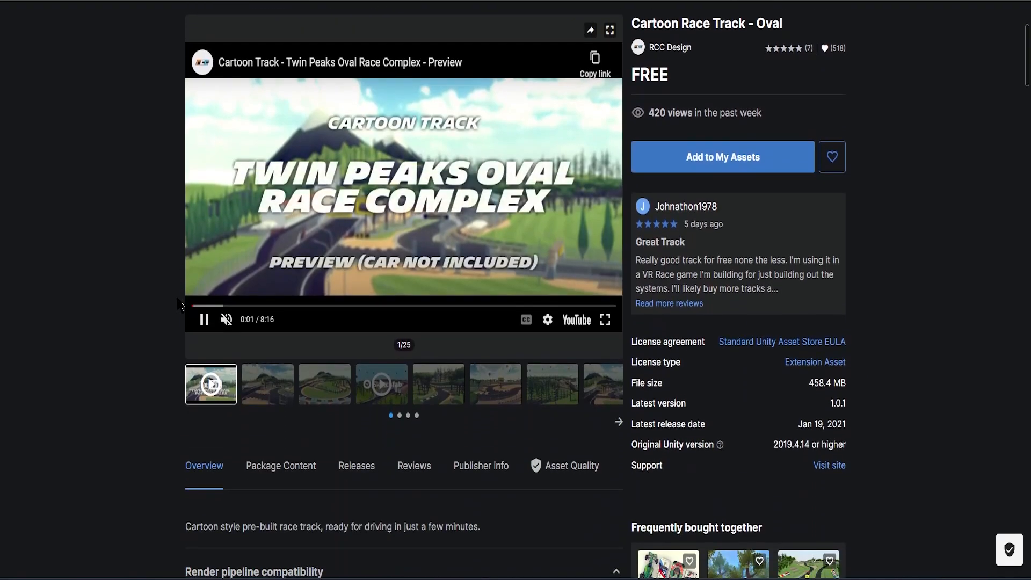
pyautogui.scroll(2, 224, 309)
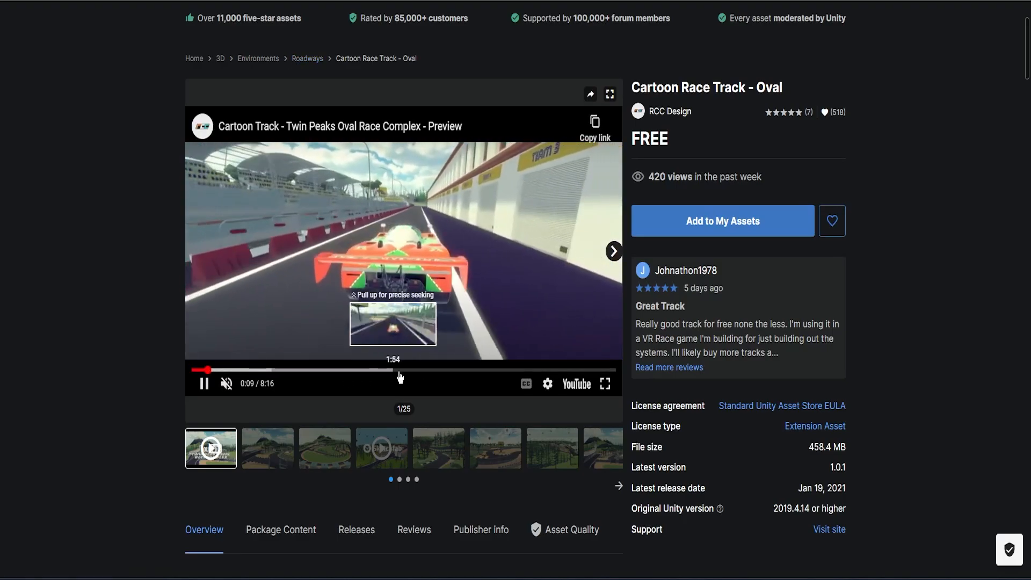
pyautogui.click(268, 448)
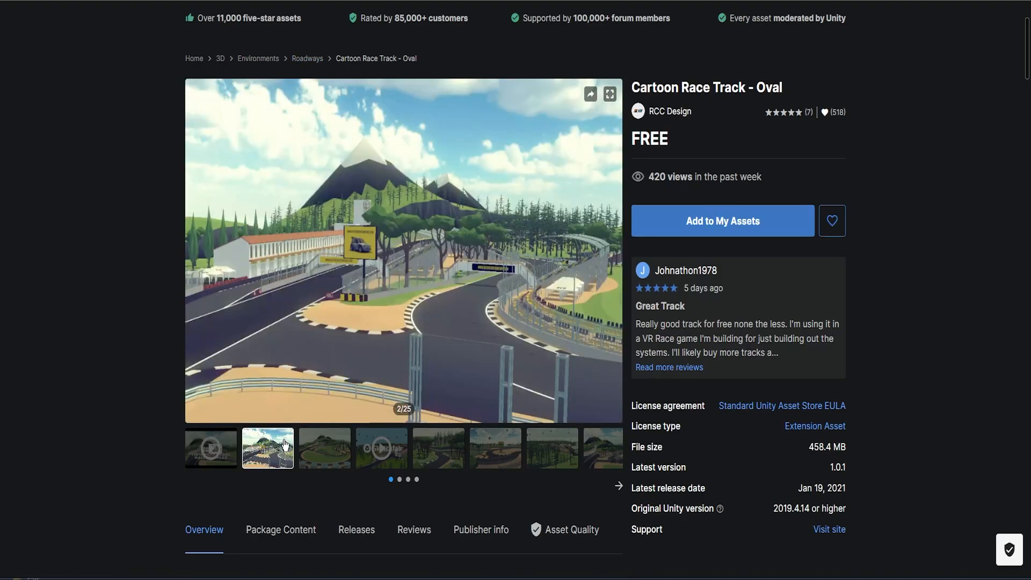
pyautogui.click(323, 444)
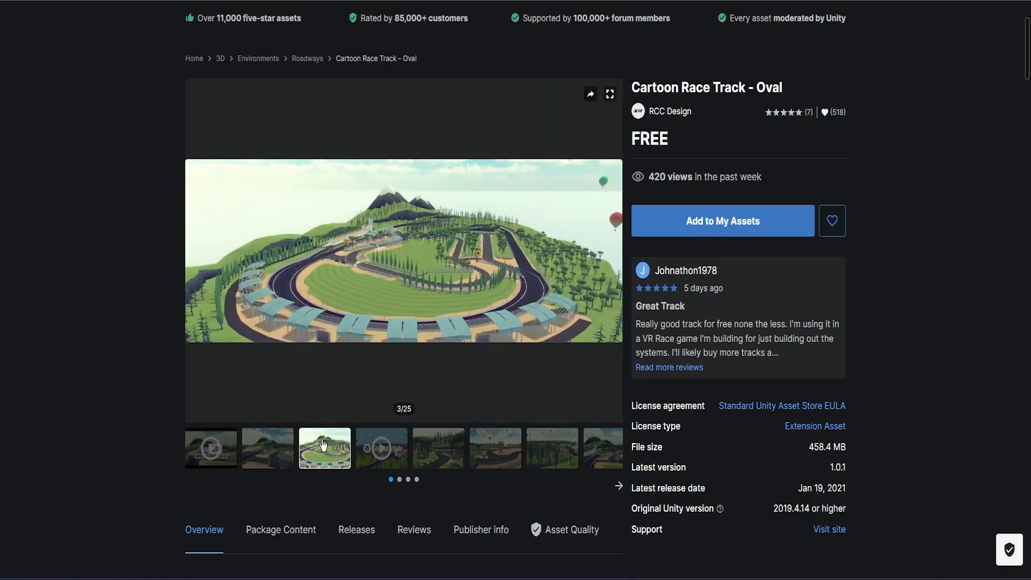
pyautogui.click(383, 454)
pyautogui.click(434, 457)
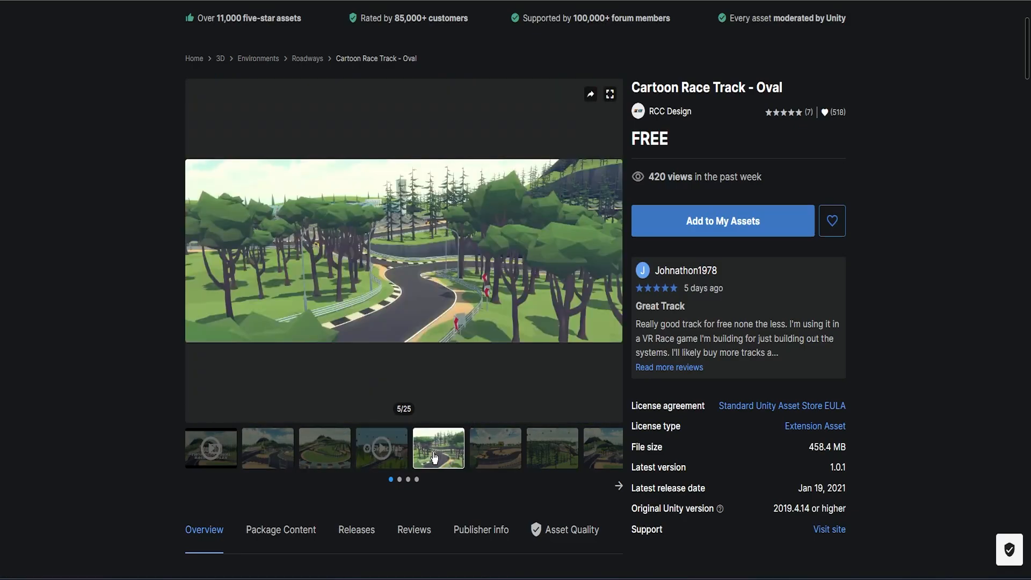
pyautogui.click(479, 458)
pyautogui.click(539, 455)
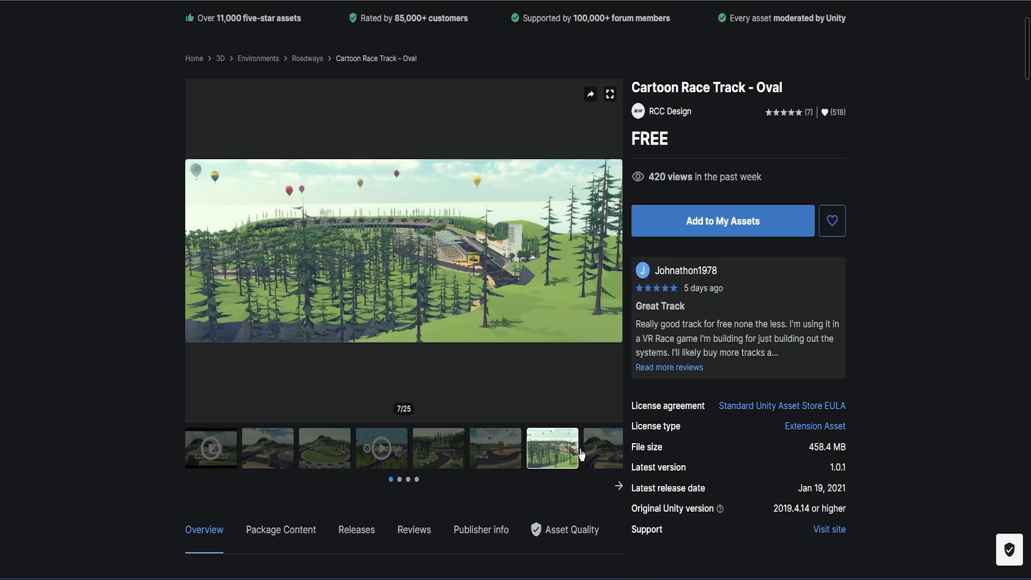
pyautogui.click(586, 455)
# Check which original Unity version the race track asset requires.
pyautogui.scroll(-2, 823, 263)
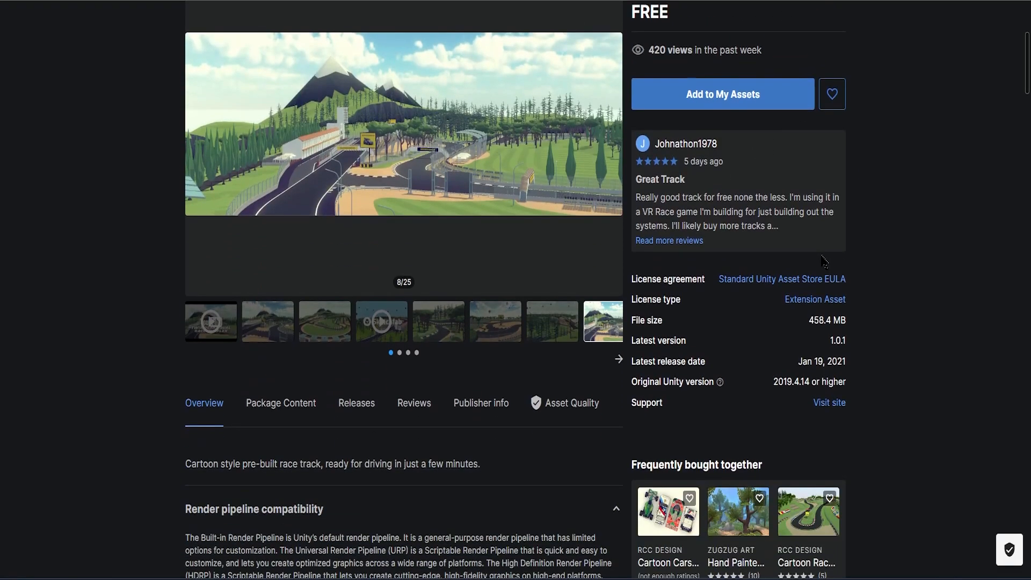
pyautogui.moveTo(776, 383); pyautogui.dragTo(848, 383)
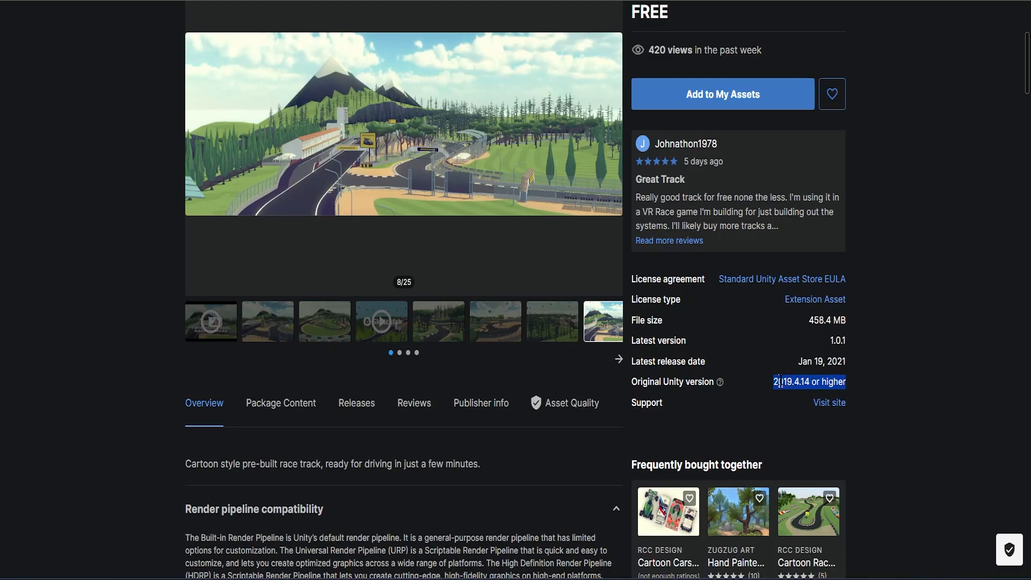
pyautogui.click(780, 381)
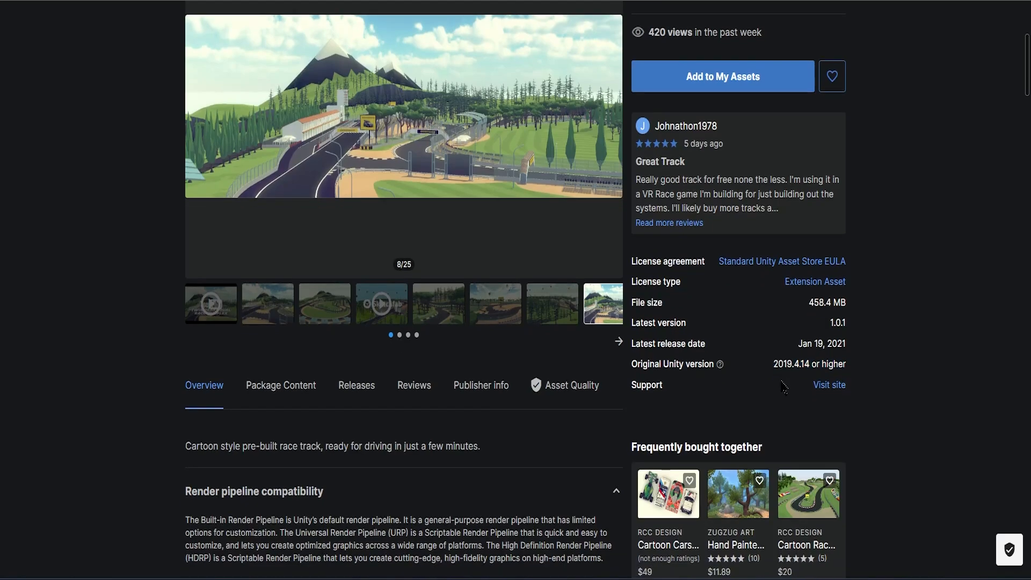
# Read the race track asset's description, including its workflow prefabs and the list of included 3D objects.
pyautogui.scroll(-6, 780, 385)
pyautogui.scroll(-5, 782, 387)
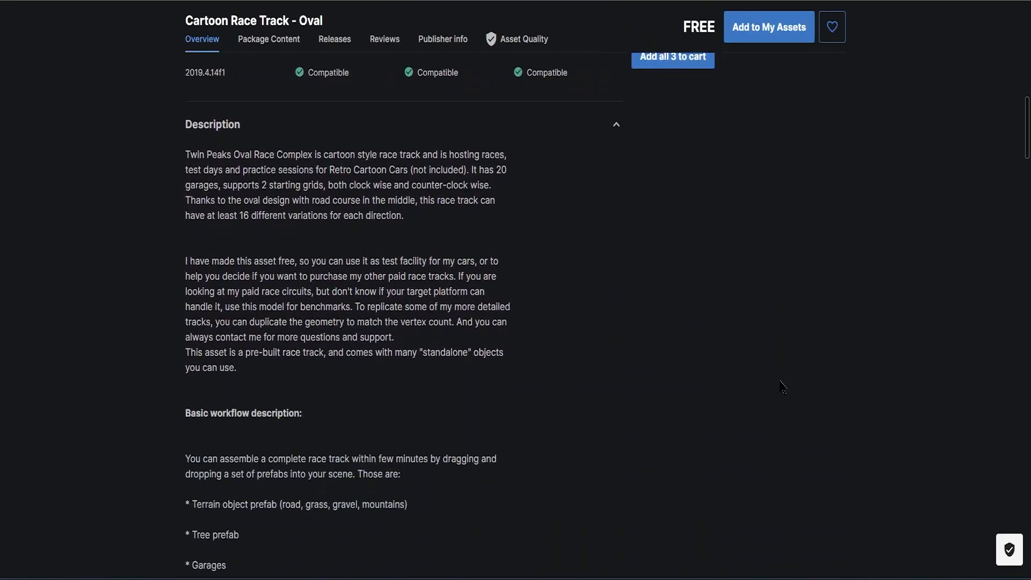
pyautogui.scroll(-5, 357, 279)
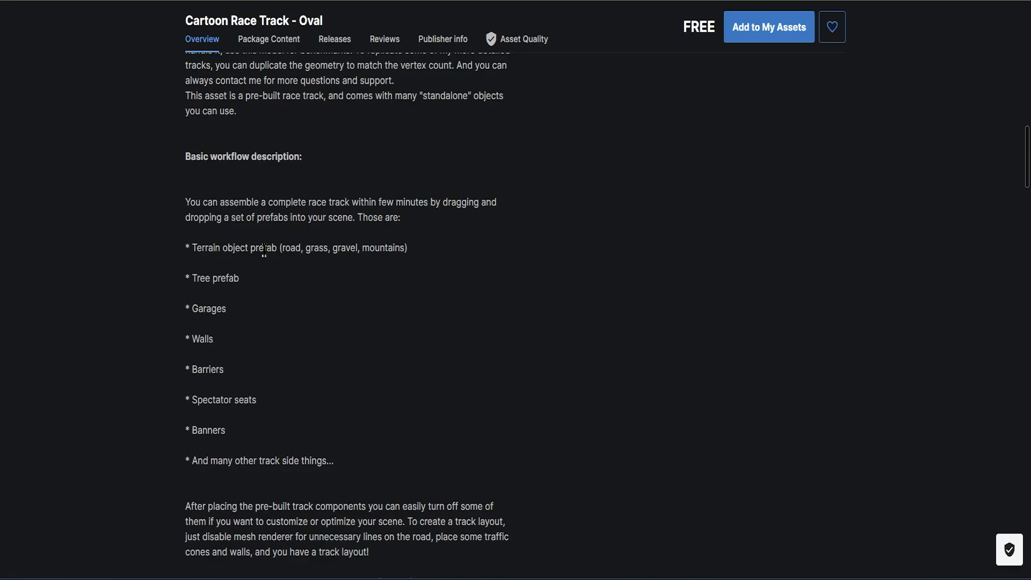
pyautogui.scroll(-2, 265, 249)
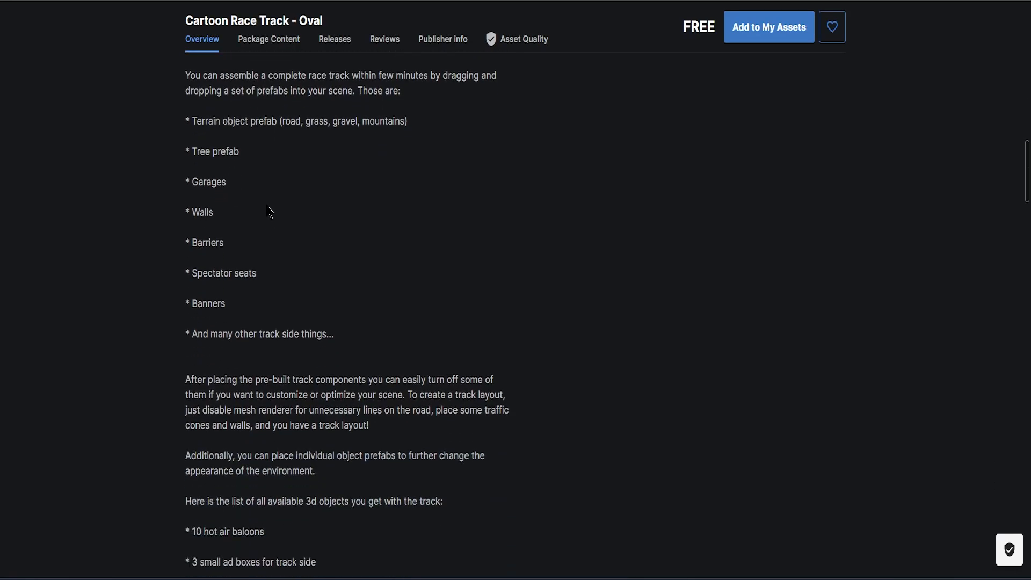
pyautogui.moveTo(265, 121); pyautogui.dragTo(288, 305)
pyautogui.click(288, 305)
pyautogui.scroll(-12, 288, 306)
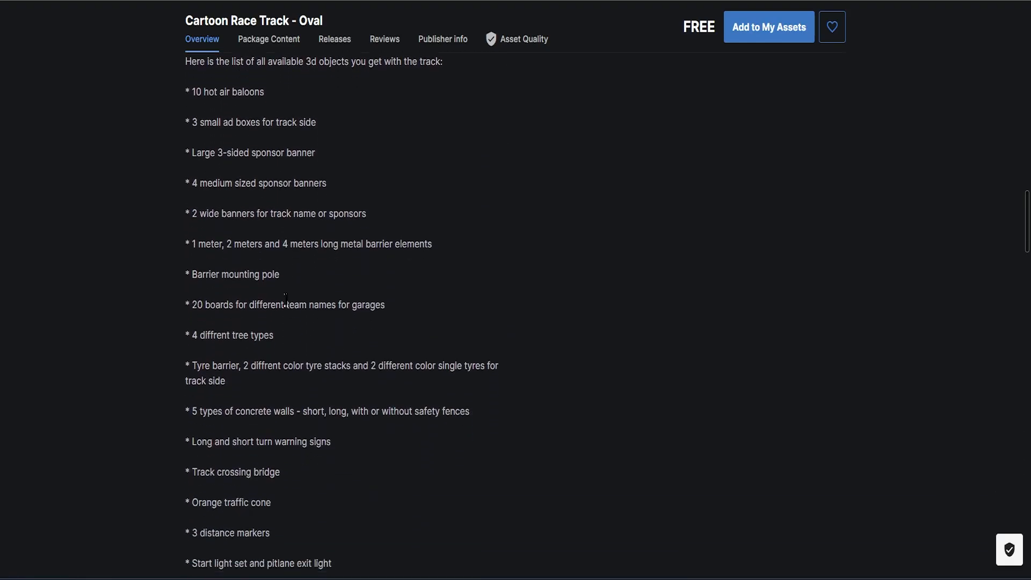
pyautogui.scroll(-4, 286, 301)
# Add Cartoon Race Track - Oval to My Assets, accept the Terms of Service, and dismiss the notification.
pyautogui.scroll(20, 290, 304)
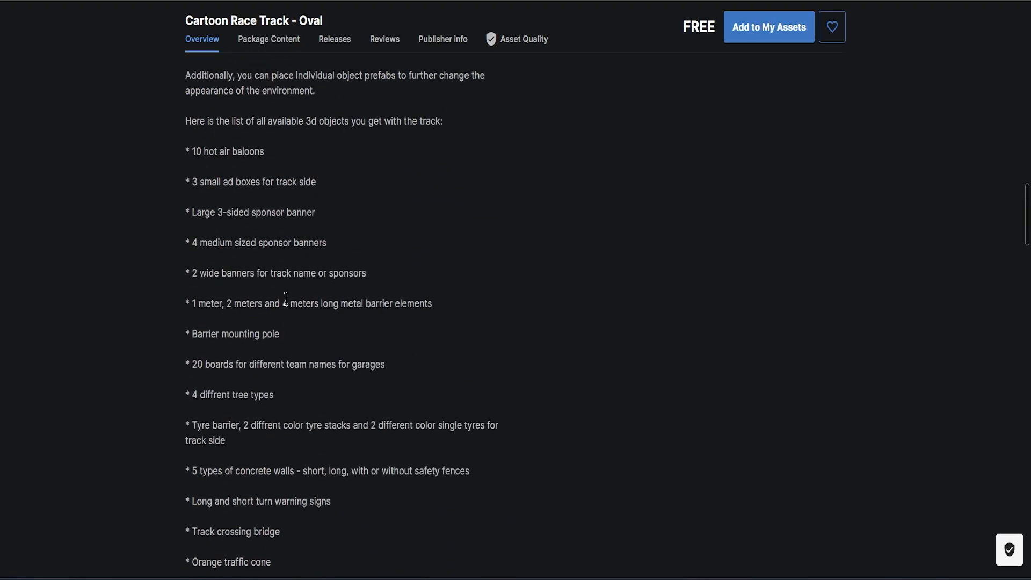
pyautogui.scroll(5, 292, 306)
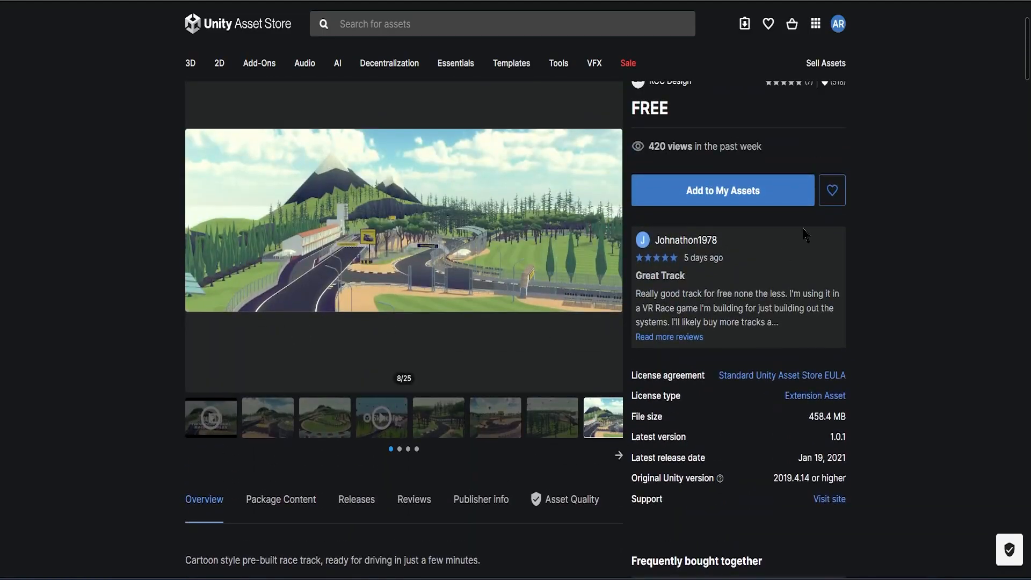
pyautogui.click(787, 193)
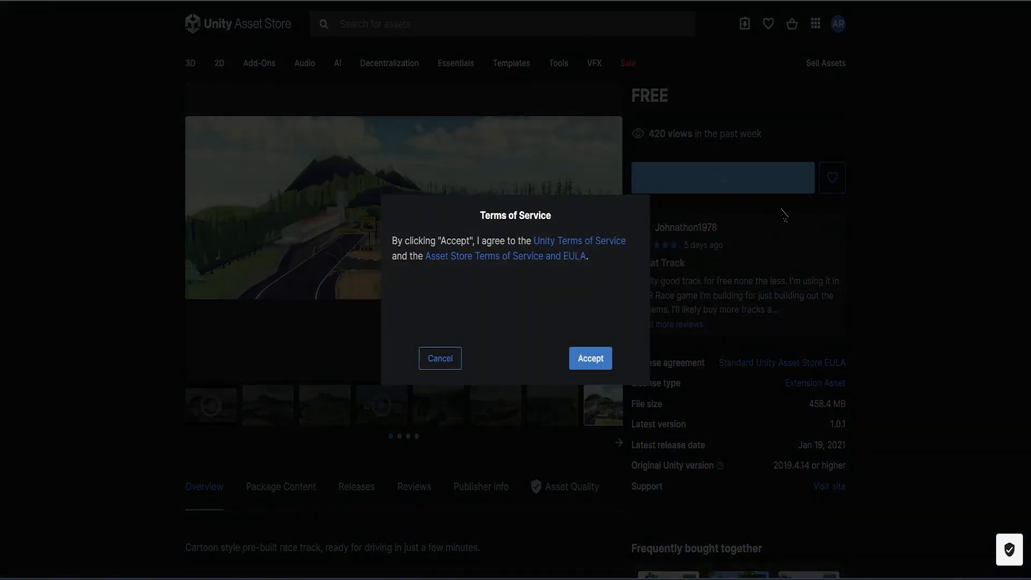
pyautogui.click(596, 358)
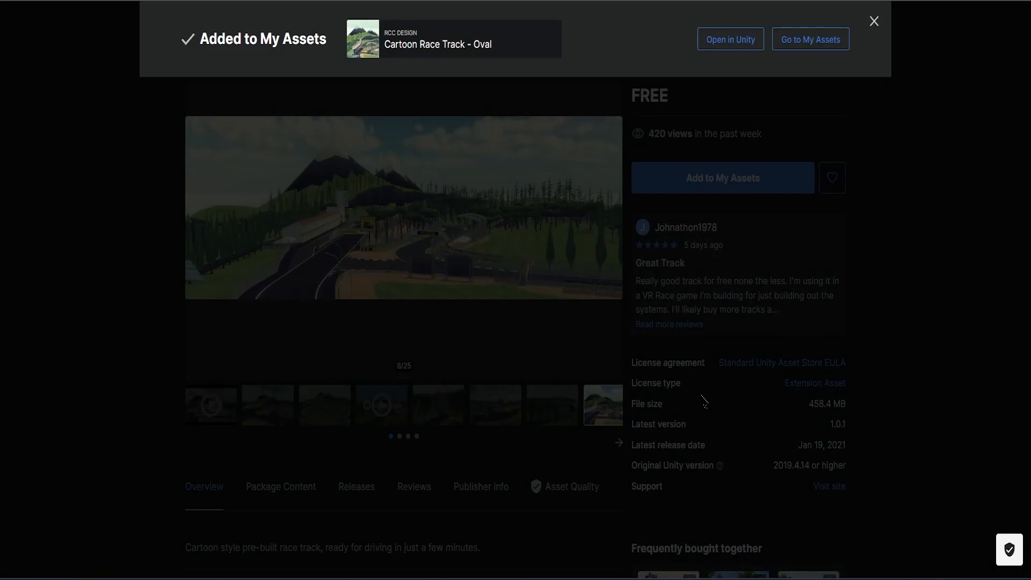
pyautogui.click(874, 22)
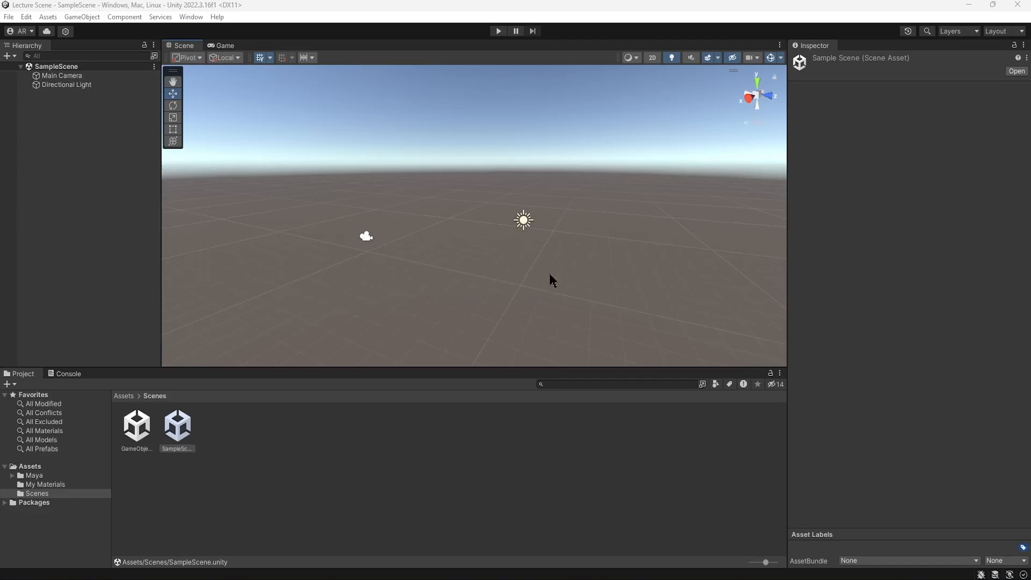
# Switch back to the Unity editor, open the Package Manager, and move its window higher over the editor.
pyautogui.click(190, 16)
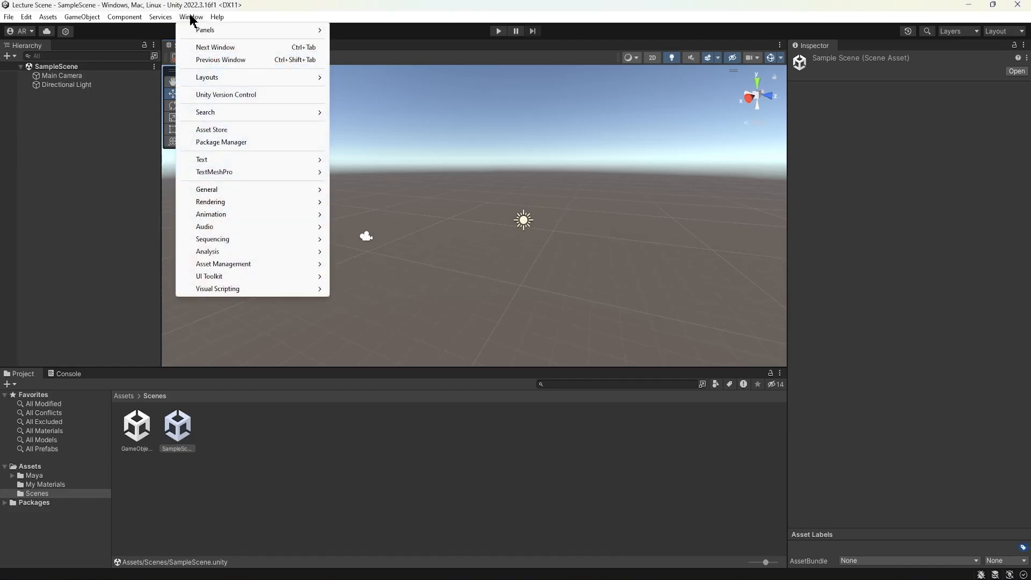
pyautogui.click(238, 145)
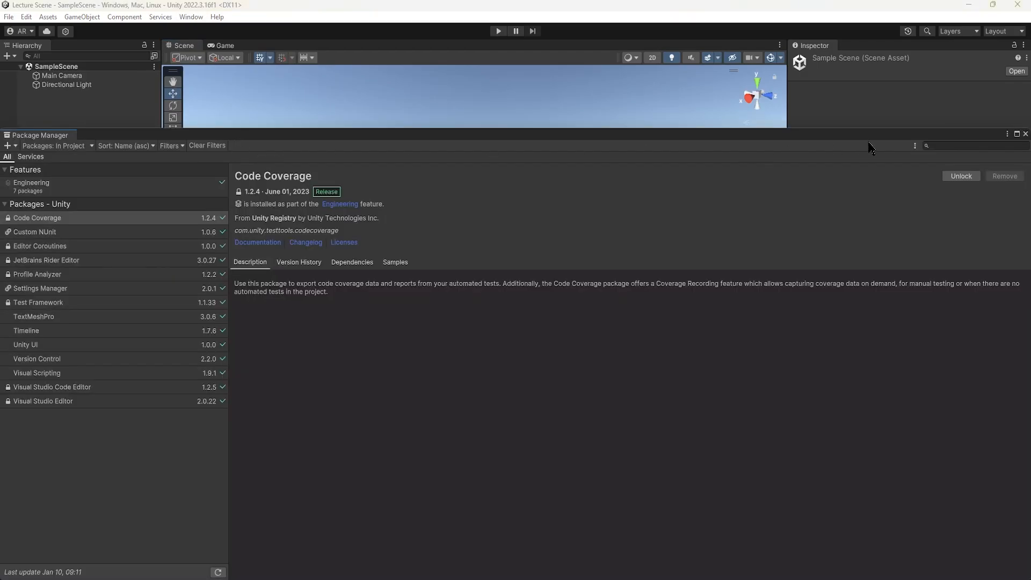
pyautogui.moveTo(811, 132); pyautogui.dragTo(810, 55)
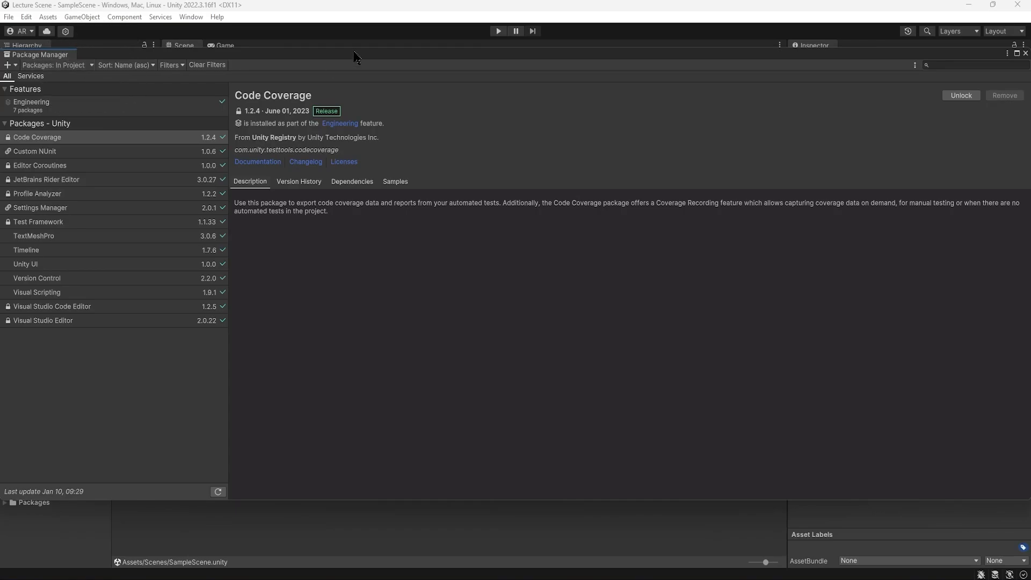
# List My Assets in the Package Manager, with its window moved higher, and download Cartoon Race Track - Oval.
pyautogui.moveTo(365, 57); pyautogui.dragTo(365, 41)
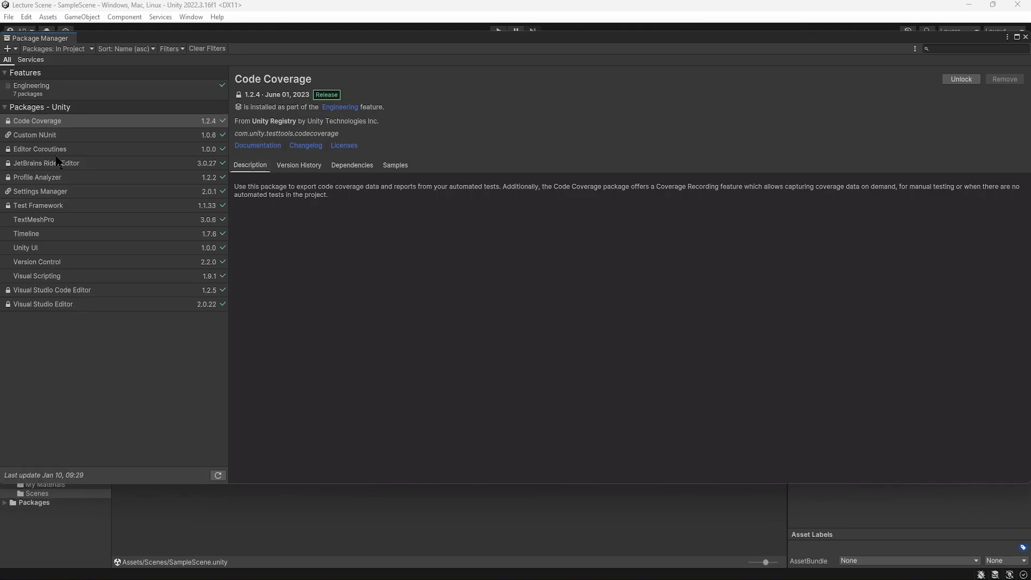
pyautogui.click(69, 49)
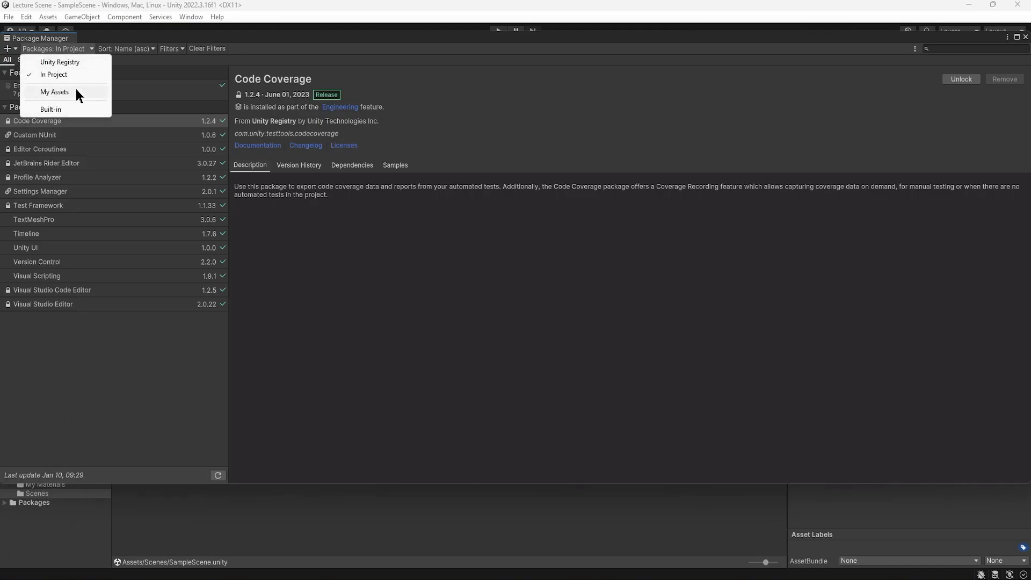
pyautogui.click(59, 92)
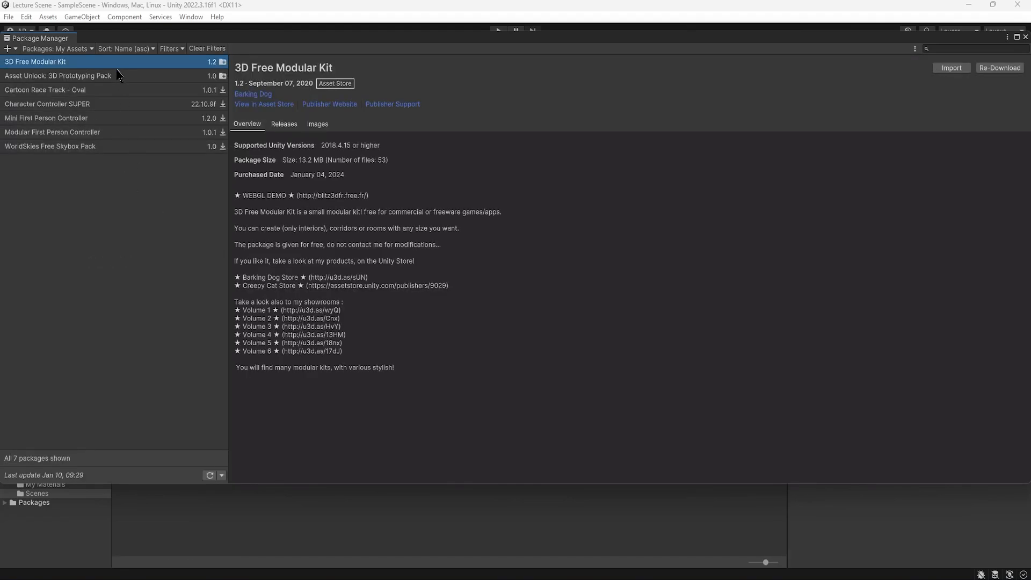
pyautogui.click(104, 96)
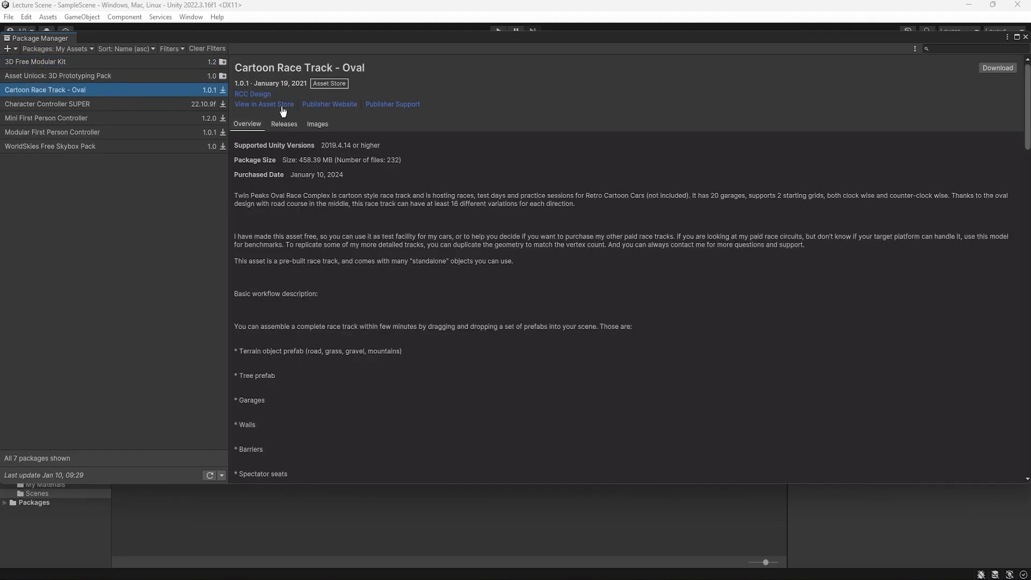
pyautogui.click(994, 69)
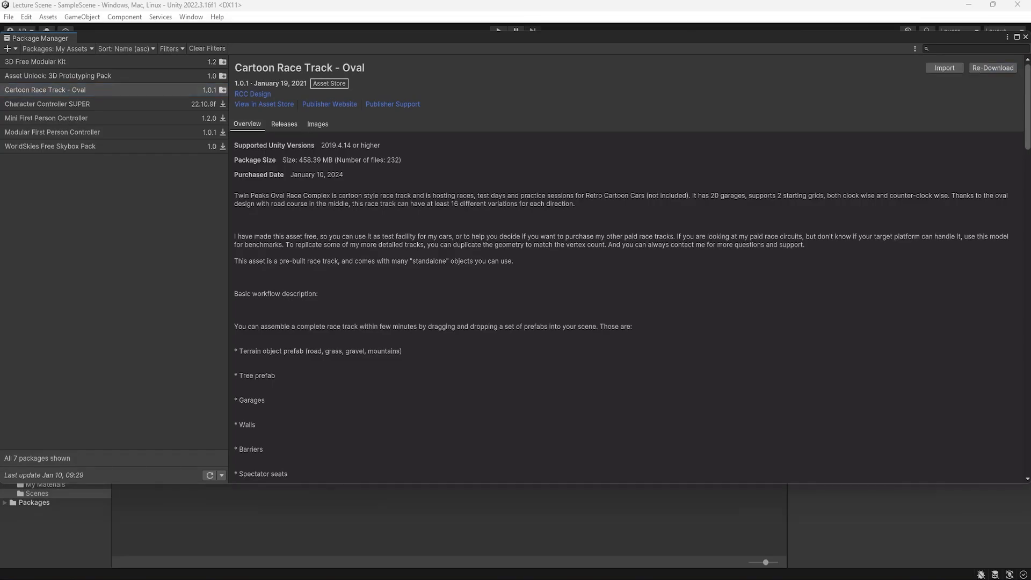
# Import all files of the Cartoon Race Track - Oval package into the project and close the Package Manager.
pyautogui.click(954, 67)
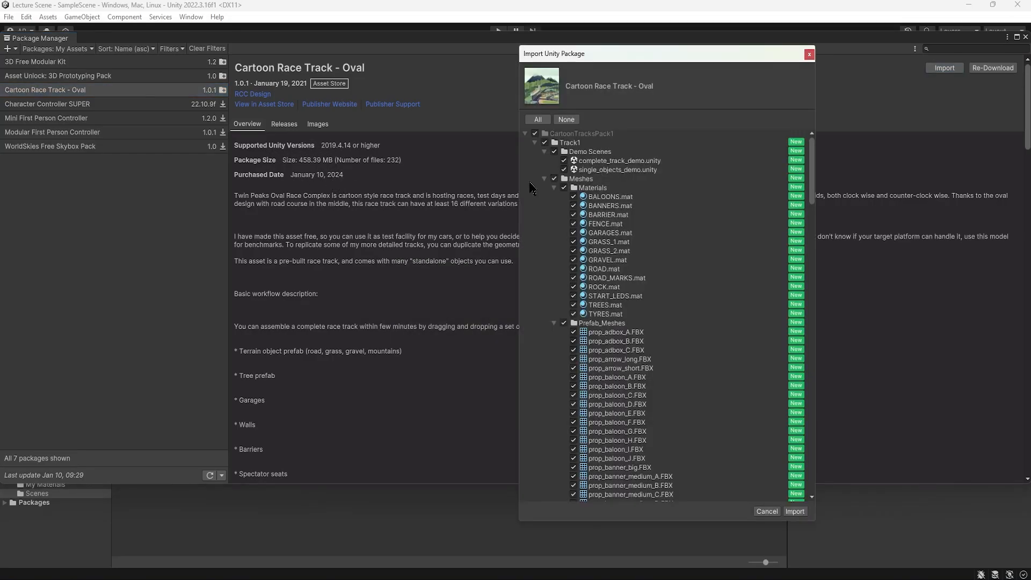
pyautogui.scroll(-1, 813, 177)
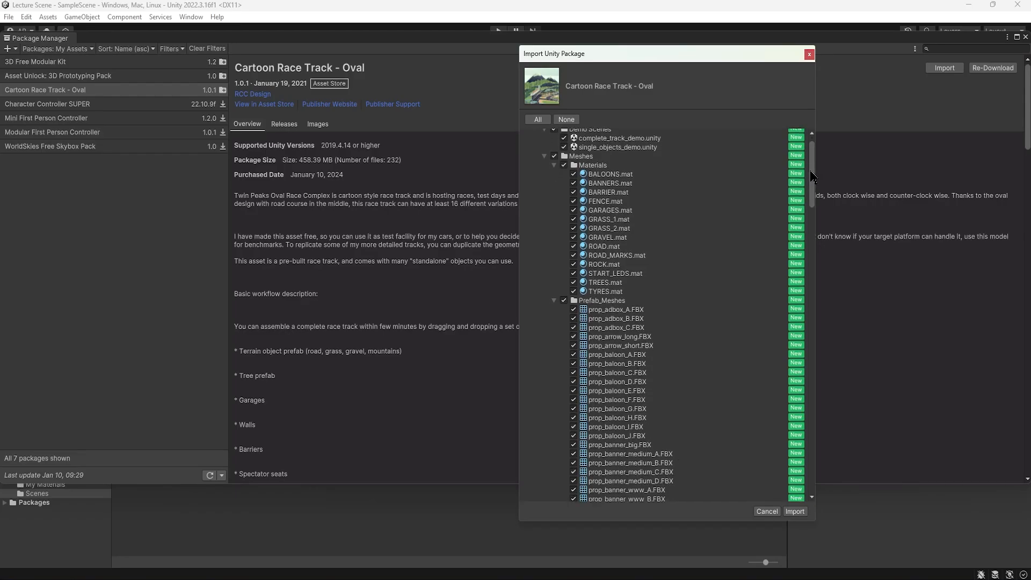
pyautogui.scroll(1, 815, 175)
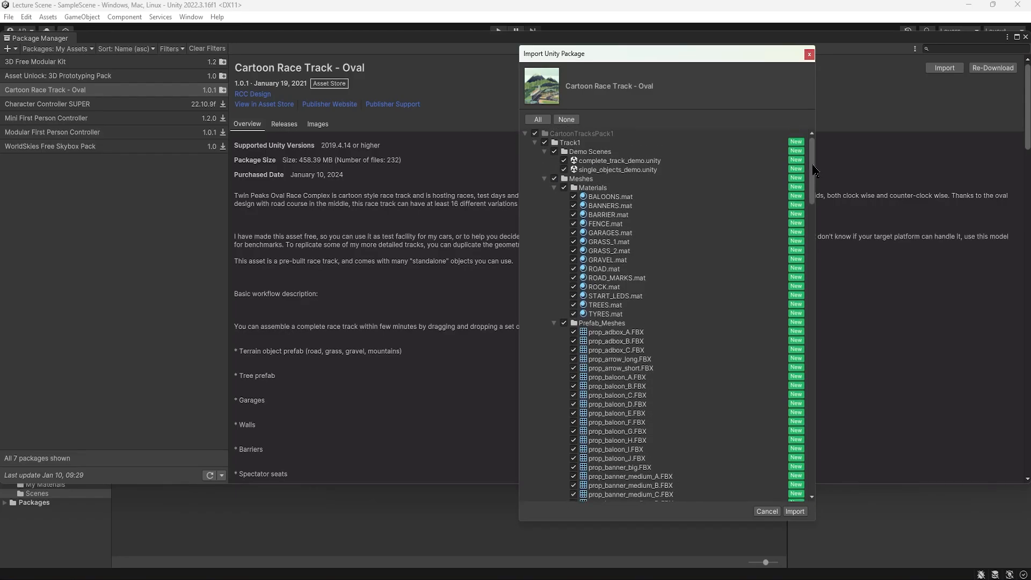
pyautogui.moveTo(815, 170); pyautogui.dragTo(800, 124)
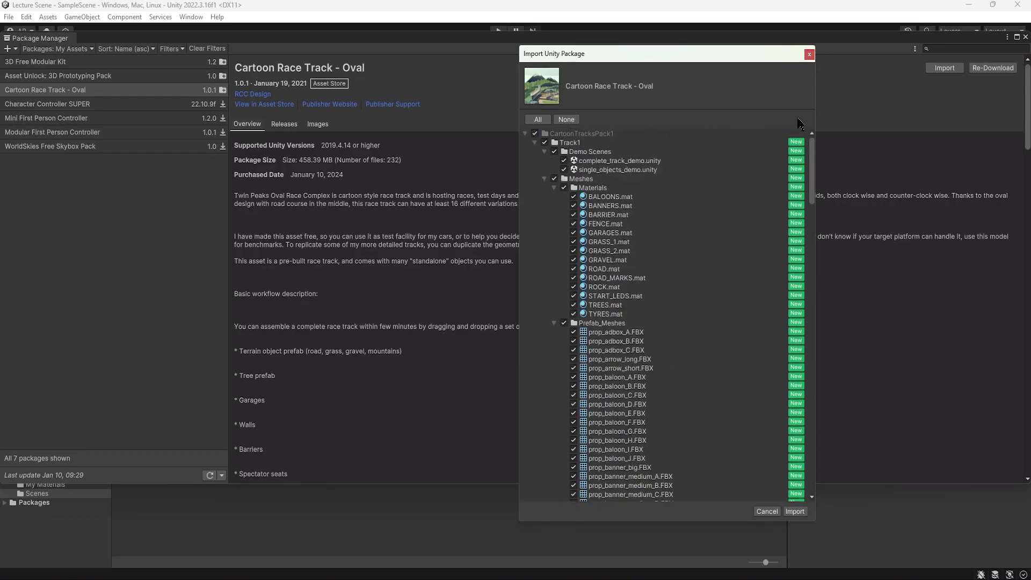
pyautogui.click(795, 512)
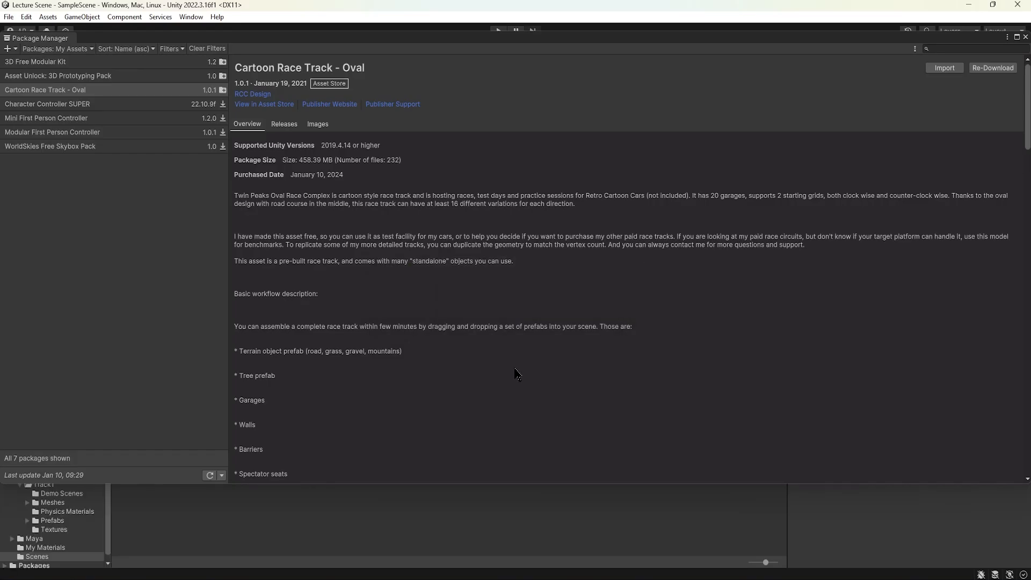
pyautogui.click(1026, 37)
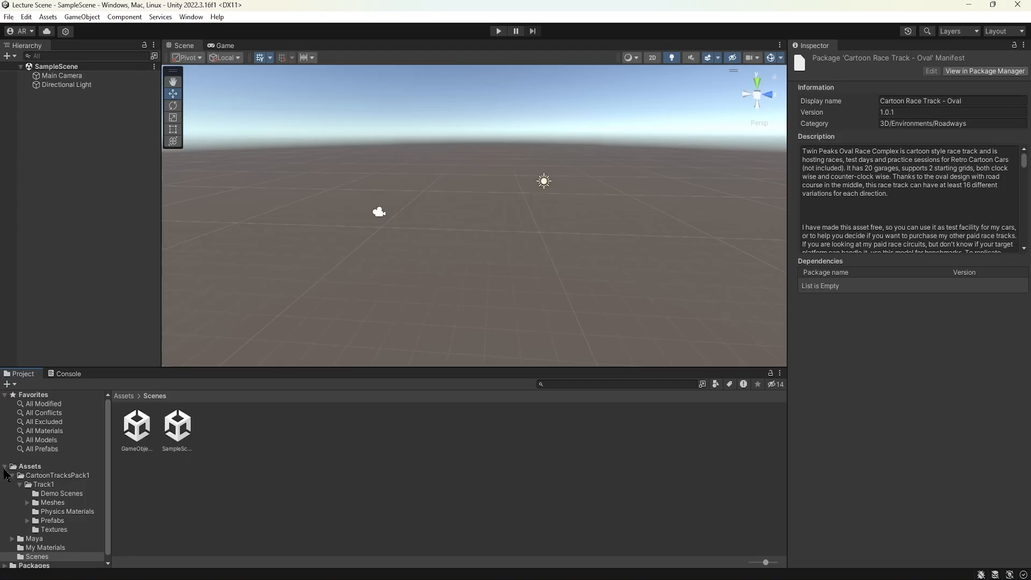
# Open the single_objects_demo scene from the Demo Scenes folder of CartoonTracksPack1's Track1.
pyautogui.click(49, 476)
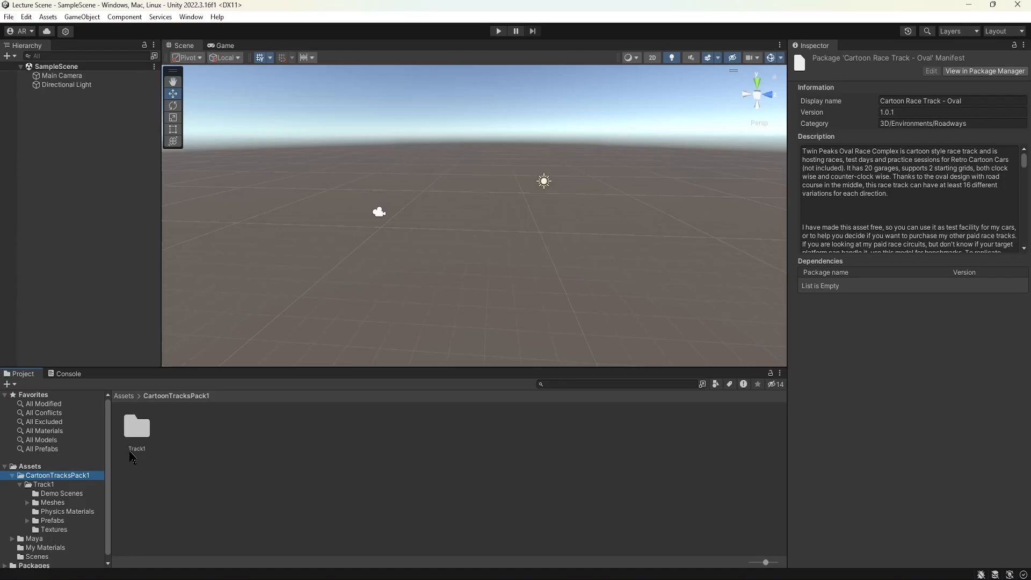
pyautogui.doubleClick(134, 451)
pyautogui.click(141, 453)
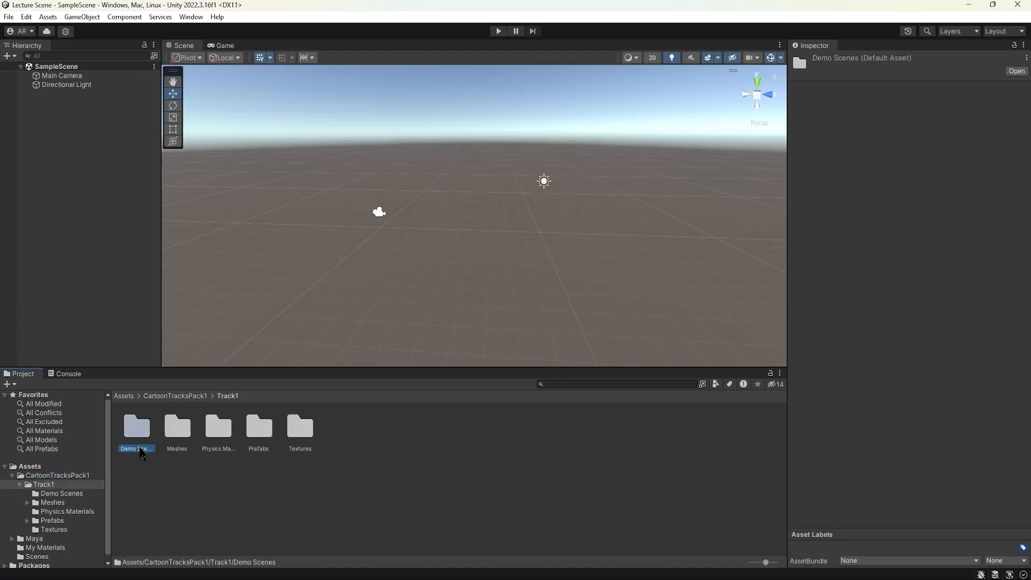
pyautogui.doubleClick(143, 430)
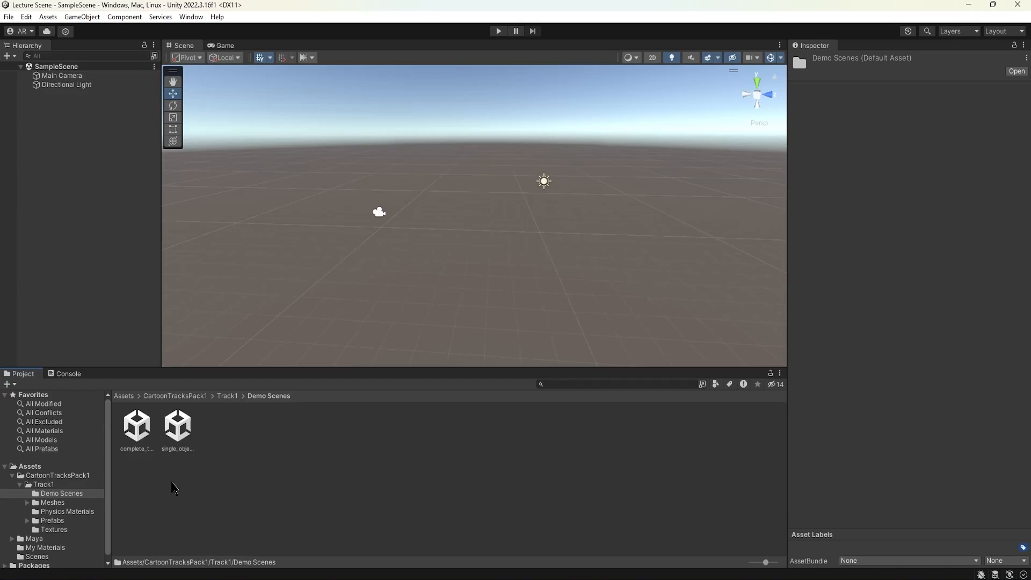
pyautogui.click(180, 438)
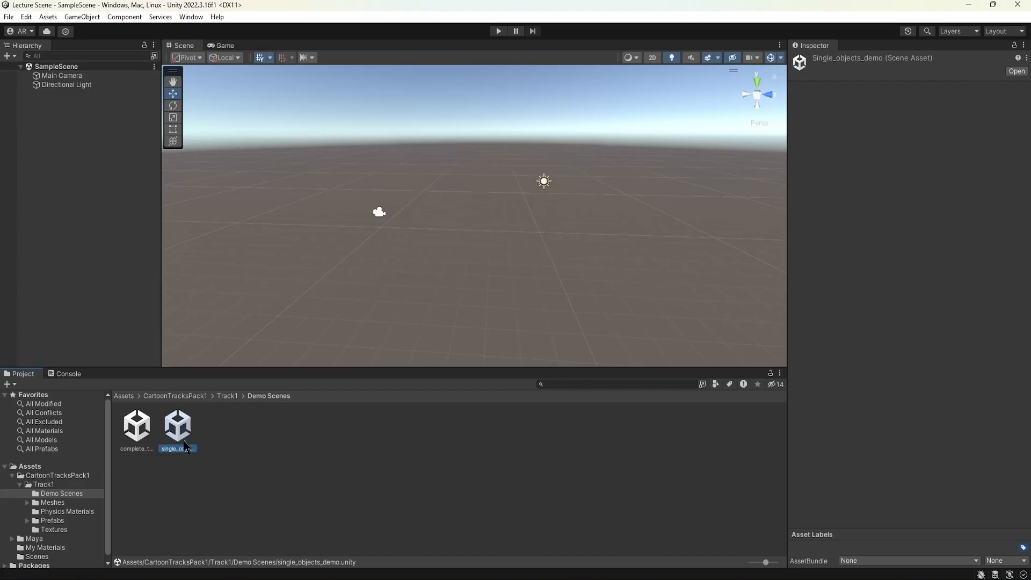
pyautogui.doubleClick(185, 434)
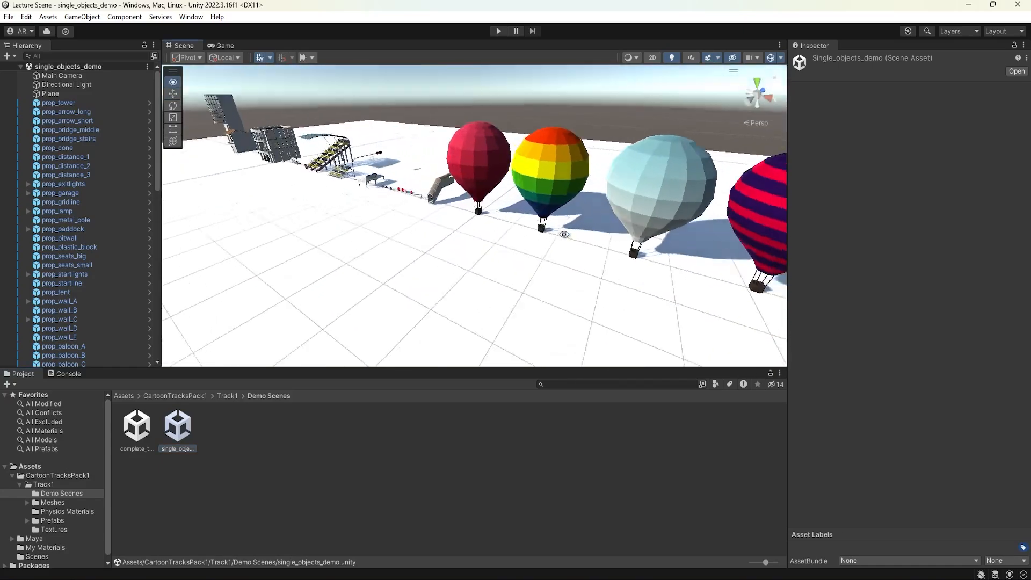
# Examine the banners, ad boards, trees and fences laid out in the demo scene.
pyautogui.moveTo(615, 219); pyautogui.dragTo(500, 221, button='middle')
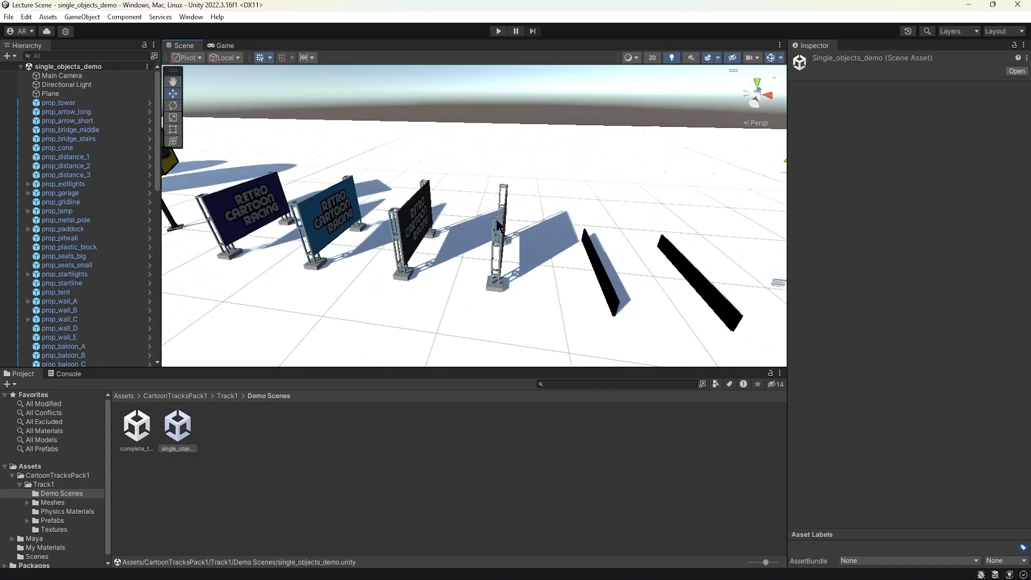
pyautogui.keyDown('alt'); pyautogui.moveTo(499, 221); pyautogui.dragTo(358, 198); pyautogui.keyUp('alt')
pyautogui.scroll(-10, 359, 200)
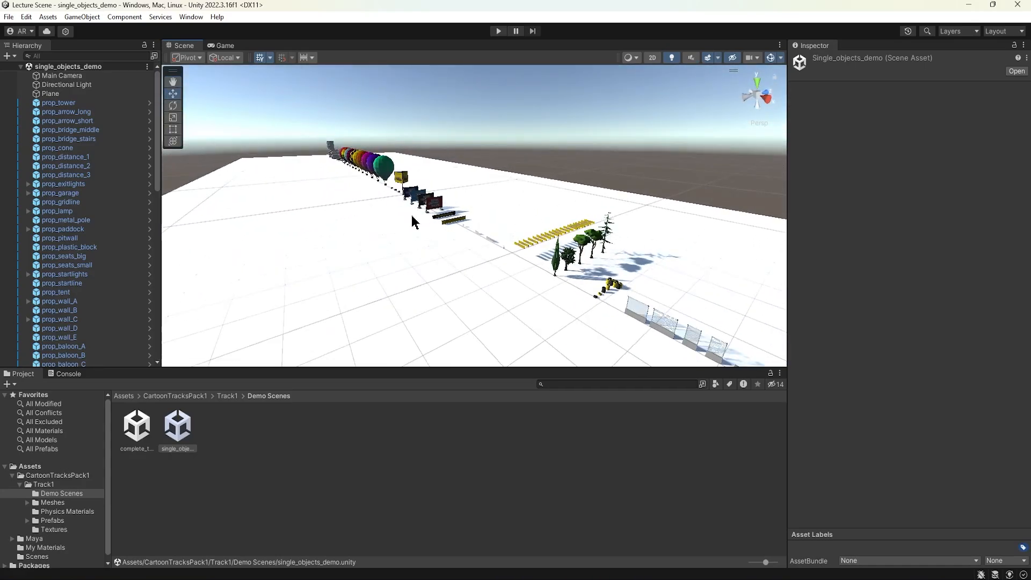
pyautogui.moveTo(626, 258); pyautogui.dragTo(485, 210, button='middle')
pyautogui.moveTo(411, 213); pyautogui.dragTo(458, 213)
pyautogui.keyDown('alt'); pyautogui.moveTo(457, 213); pyautogui.dragTo(562, 217); pyautogui.keyUp('alt')
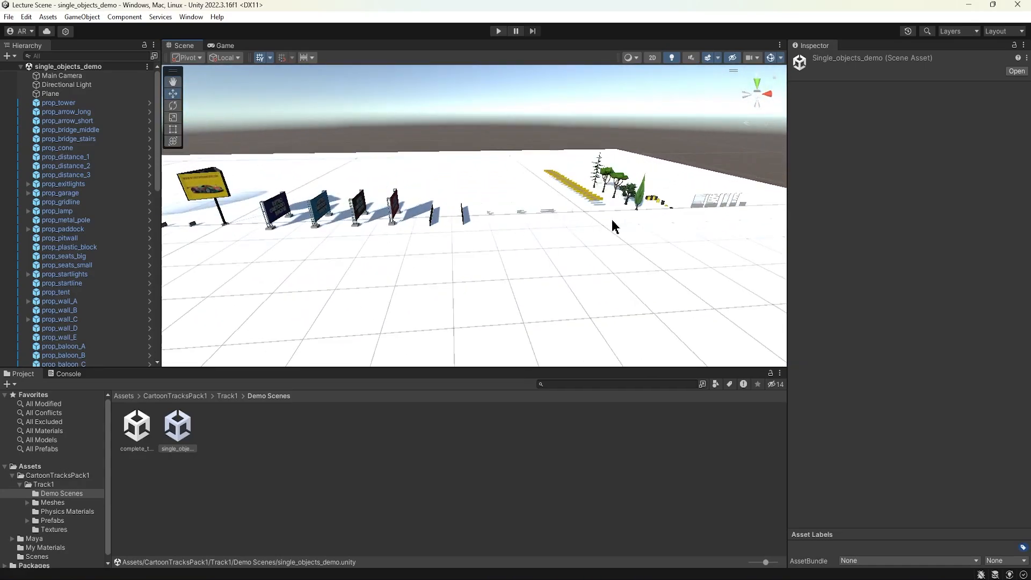
pyautogui.moveTo(617, 219); pyautogui.dragTo(532, 223, button='middle')
pyautogui.scroll(15, 501, 232)
pyautogui.keyDown('alt'); pyautogui.moveTo(419, 226); pyautogui.dragTo(454, 233); pyautogui.keyUp('alt')
pyautogui.scroll(-12, 450, 235)
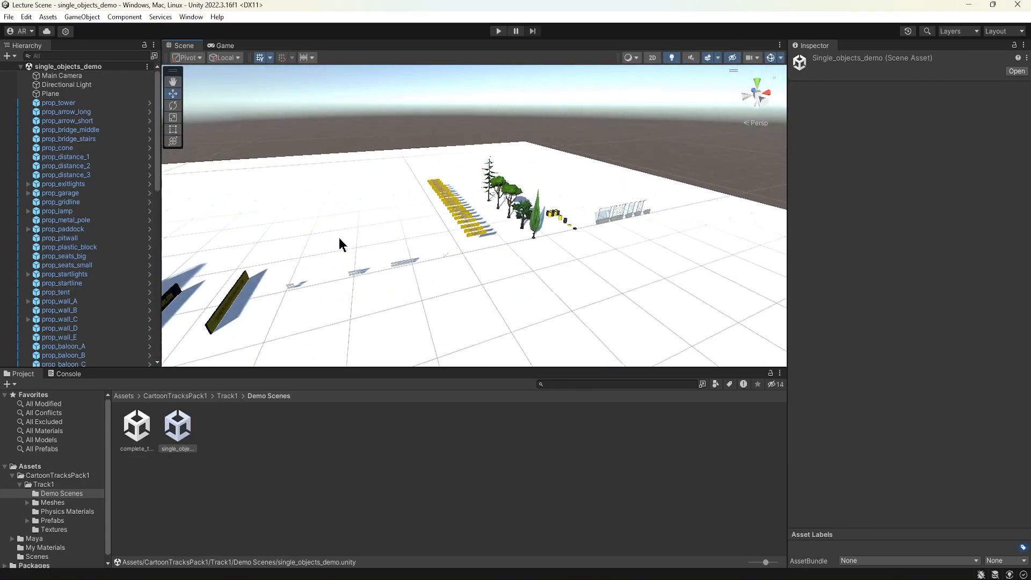
pyautogui.scroll(5, 341, 244)
# Examine the demo scene's larger props, including the covered bridge stairs, spectator seats, tent, buildings and hot-air balloons.
pyautogui.moveTo(327, 242); pyautogui.dragTo(463, 229, button='middle')
pyautogui.keyDown('alt'); pyautogui.moveTo(419, 219); pyautogui.dragTo(325, 220); pyautogui.keyUp('alt')
pyautogui.moveTo(324, 219); pyautogui.dragTo(583, 202, button='middle')
pyautogui.scroll(5, 524, 223)
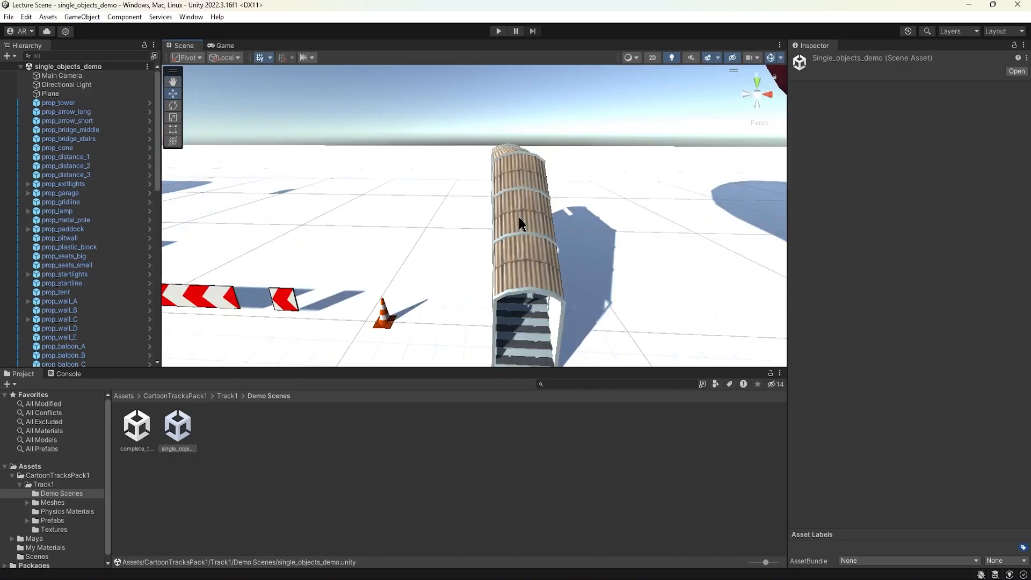
pyautogui.moveTo(496, 230); pyautogui.dragTo(511, 220, button='middle')
pyautogui.moveTo(511, 221)
pyautogui.keyDown('alt'); pyautogui.mouseDown()
pyautogui.moveTo(493, 219)
pyautogui.moveTo(512, 221)
pyautogui.mouseUp(); pyautogui.keyUp('alt')
pyautogui.moveTo(322, 225); pyautogui.dragTo(394, 229, button='middle')
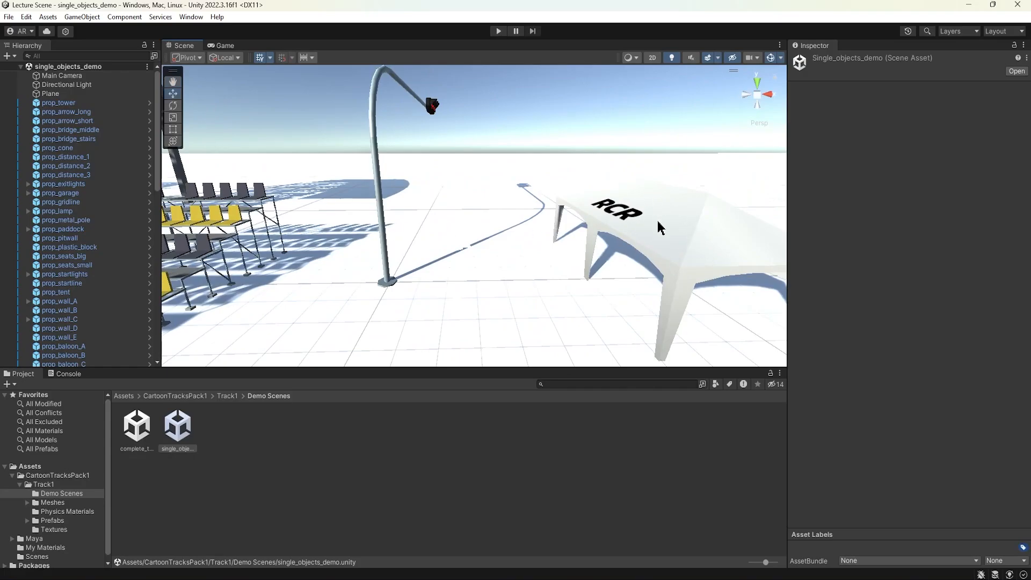
pyautogui.moveTo(428, 183); pyautogui.dragTo(575, 187, button='middle')
pyautogui.scroll(-6, 560, 191)
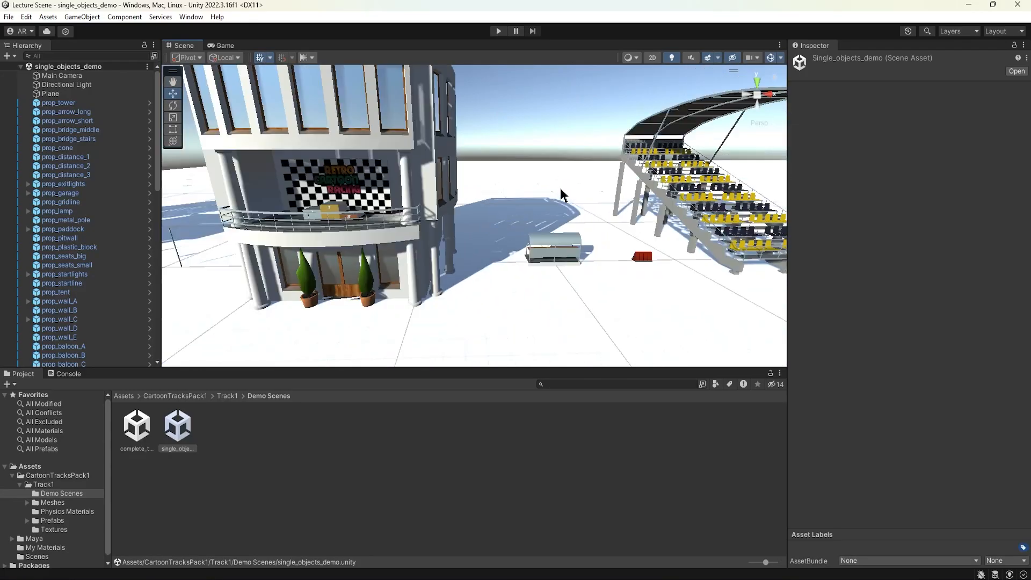
pyautogui.moveTo(411, 192); pyautogui.dragTo(472, 197, button='middle')
pyautogui.keyDown('alt'); pyautogui.moveTo(466, 199); pyautogui.dragTo(348, 220); pyautogui.keyUp('alt')
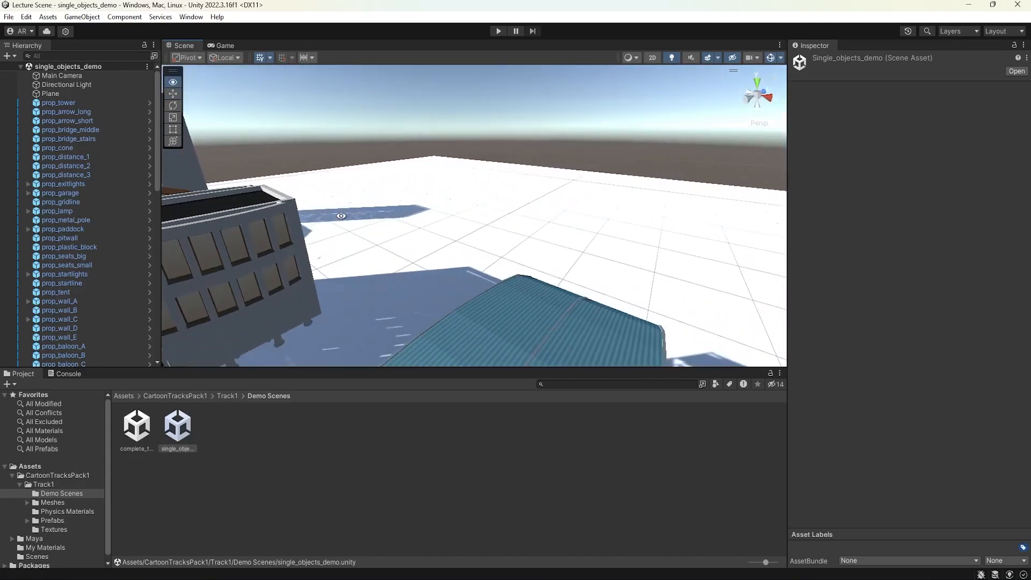
pyautogui.scroll(-6, 349, 216)
pyautogui.scroll(-5, 375, 219)
pyautogui.moveTo(510, 234); pyautogui.dragTo(402, 208, button='middle')
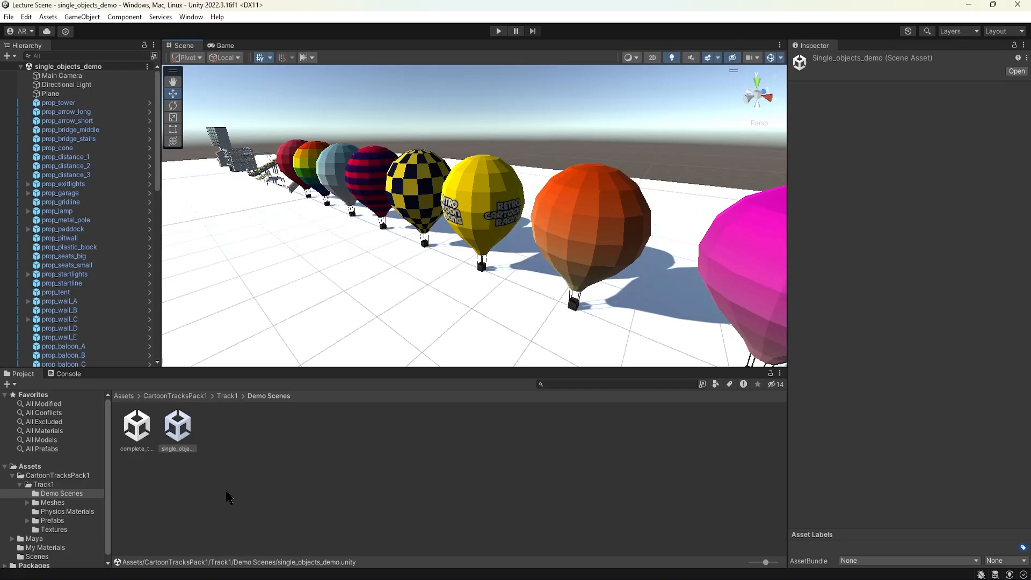
# Show the project's Scenes folder and create a new scene.
pyautogui.scroll(-1, 48, 510)
pyautogui.click(37, 552)
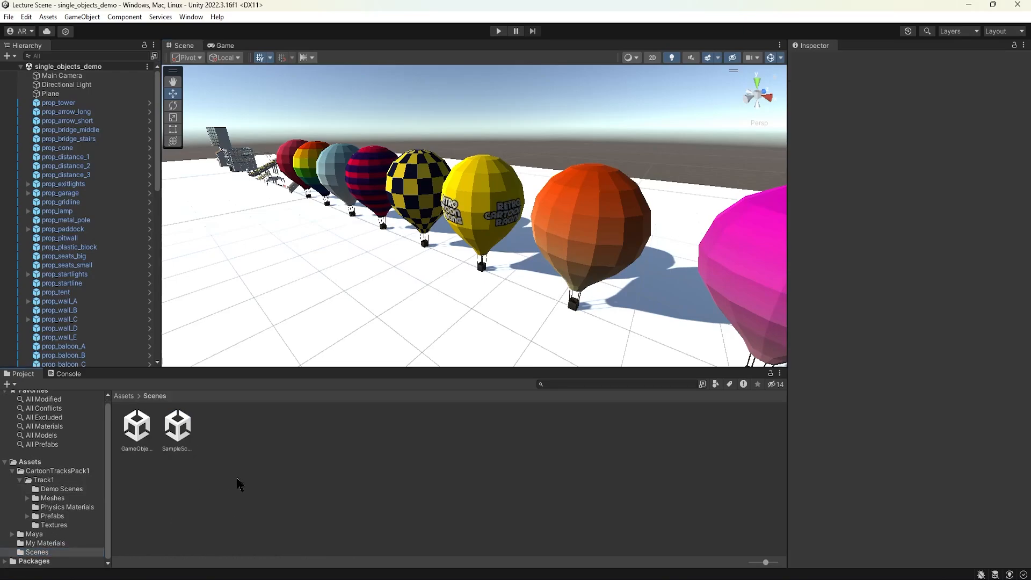
pyautogui.click(26, 16)
pyautogui.moveTo(8, 17)
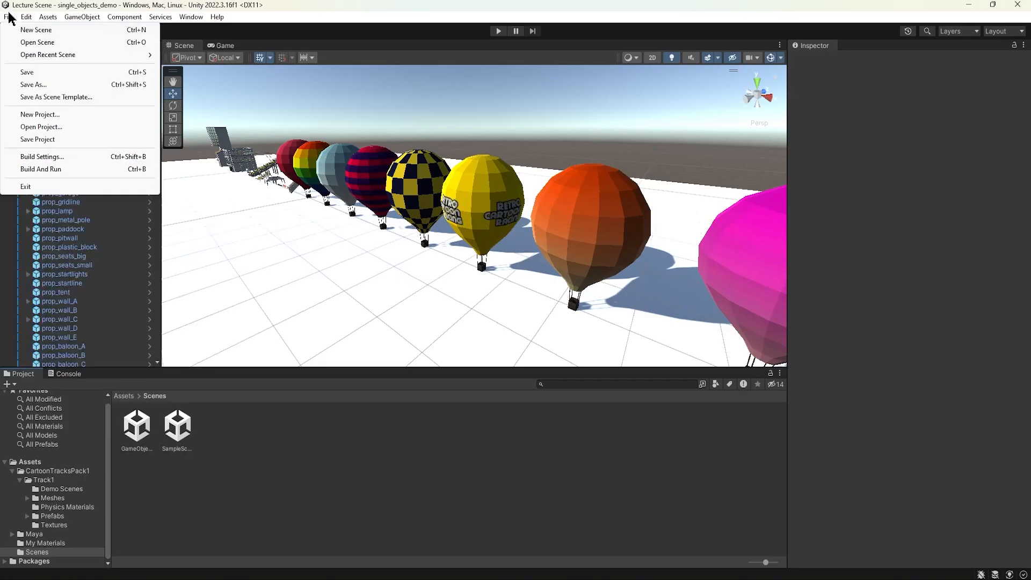
pyautogui.click(34, 30)
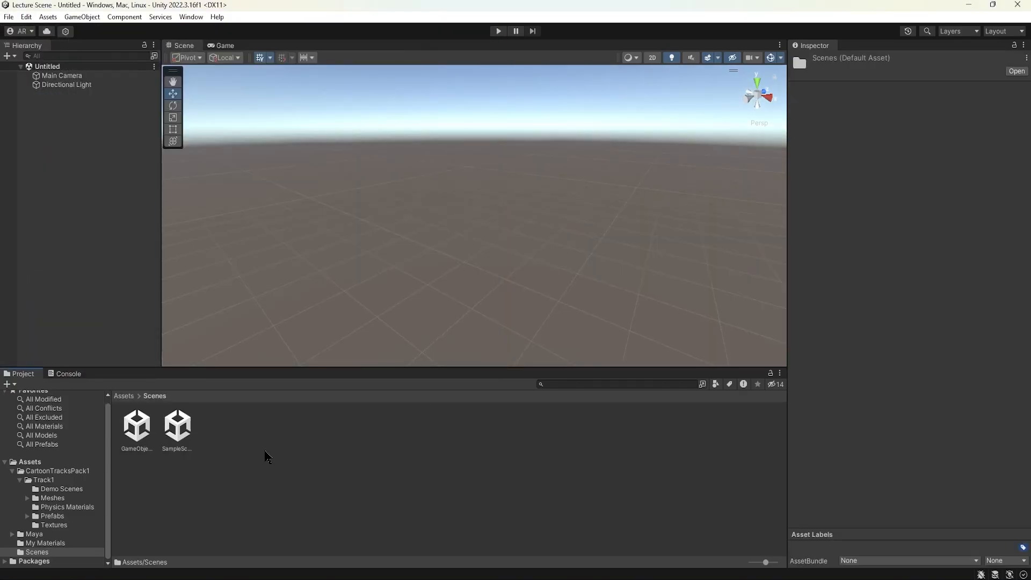
pyautogui.rightClick(265, 453)
pyautogui.moveTo(329, 136)
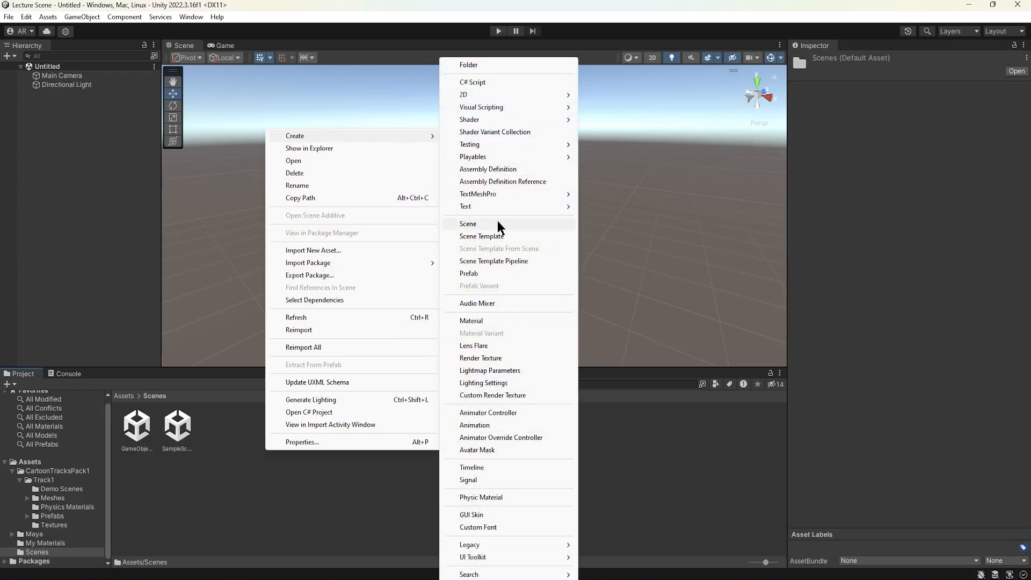
pyautogui.click(234, 498)
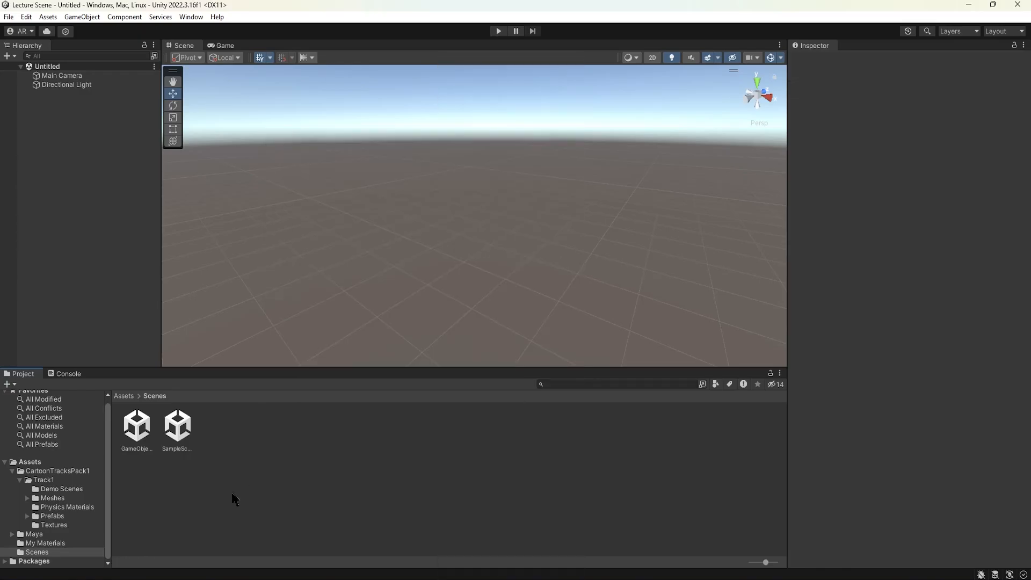
# Frame the main camera in the new scene and add a 3D plane object.
pyautogui.click(61, 76)
pyautogui.press('f')
pyautogui.click(435, 269)
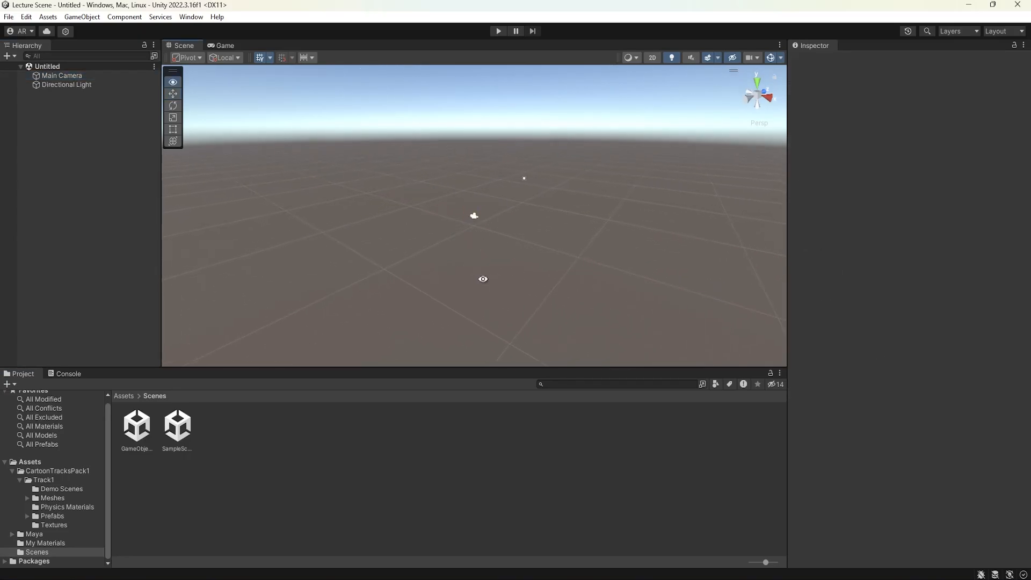
pyautogui.keyDown('alt'); pyautogui.moveTo(481, 278); pyautogui.dragTo(540, 263); pyautogui.keyUp('alt')
pyautogui.moveTo(540, 262); pyautogui.dragTo(517, 260, button='middle')
pyautogui.scroll(1, 518, 265)
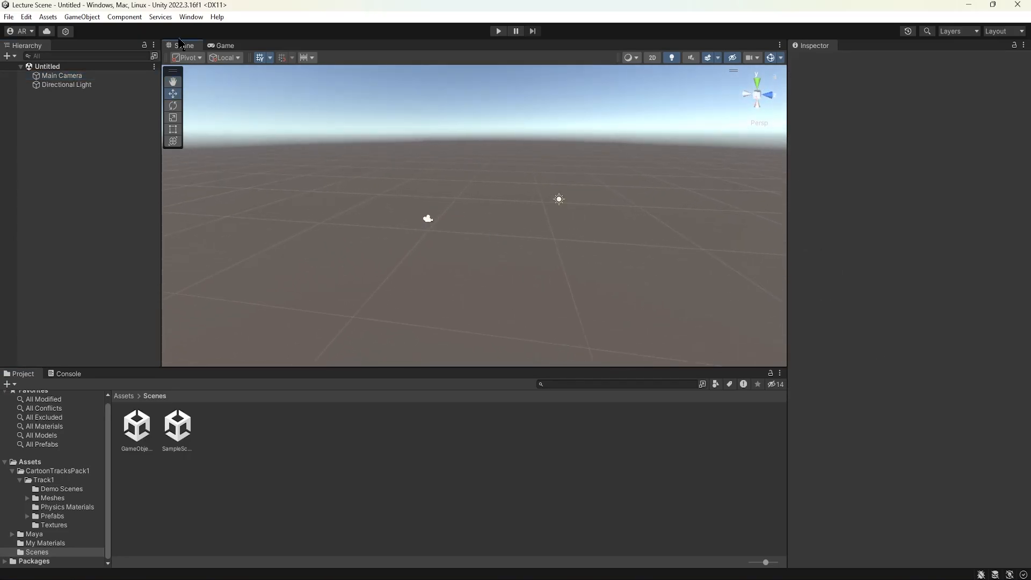
pyautogui.click(91, 14)
pyautogui.moveTo(110, 68)
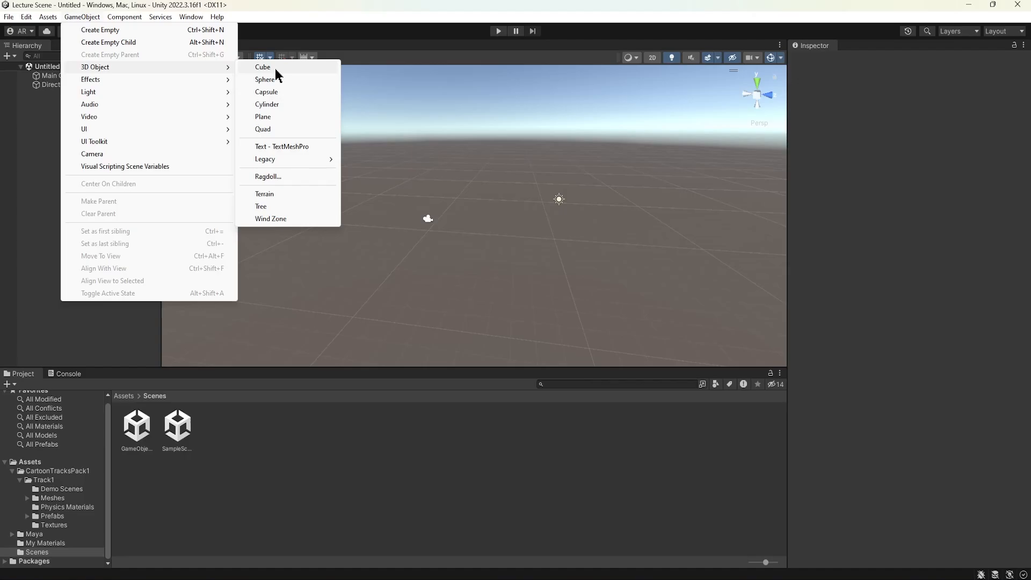
pyautogui.click(282, 119)
pyautogui.moveTo(502, 199); pyautogui.dragTo(479, 204, button='middle')
pyautogui.keyDown('alt'); pyautogui.moveTo(479, 203); pyautogui.dragTo(458, 216); pyautogui.keyUp('alt')
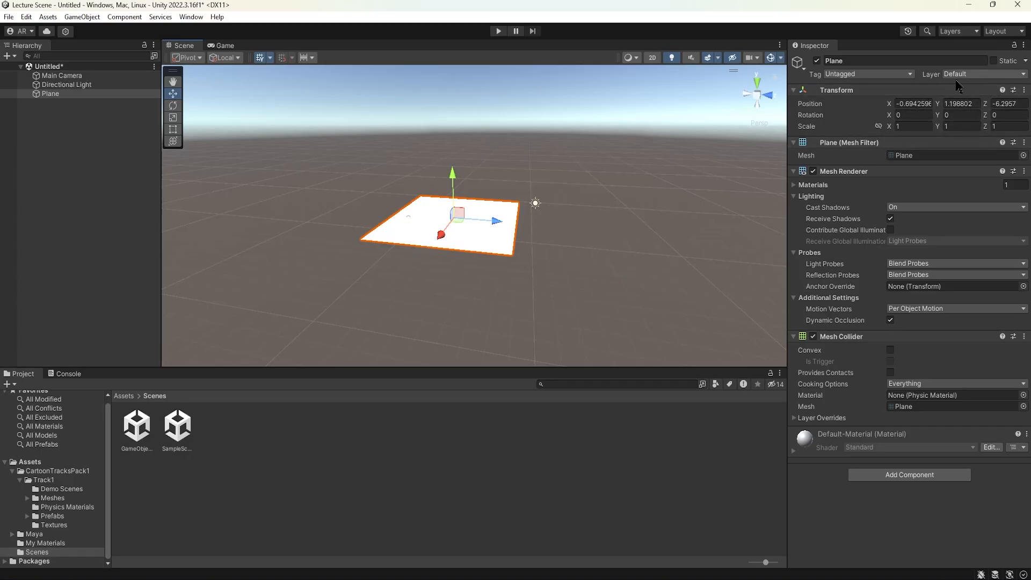
# Reset the plane's transform so it sits at the scene origin.
pyautogui.click(1024, 93)
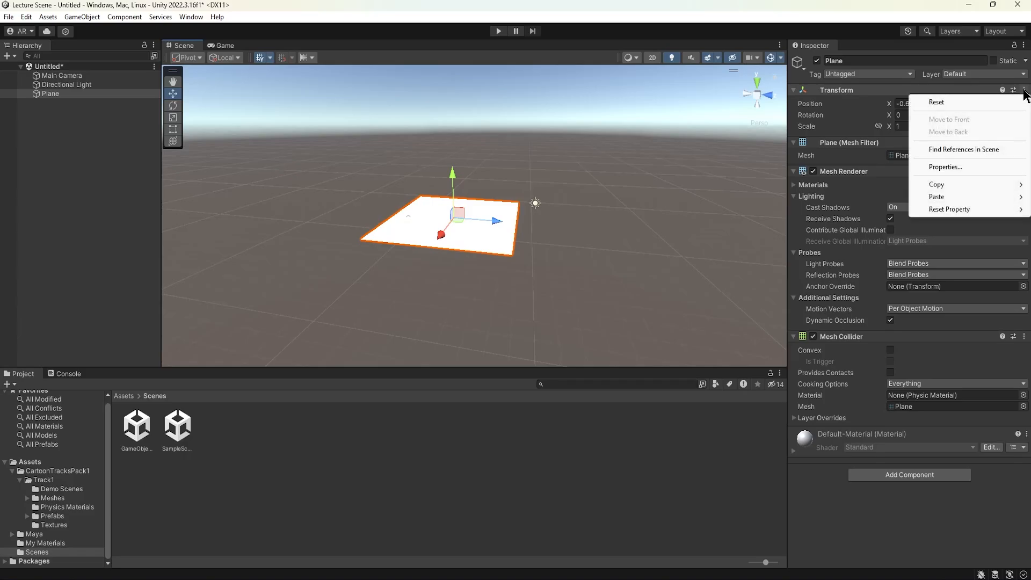
pyautogui.click(988, 102)
pyautogui.moveTo(665, 176); pyautogui.dragTo(562, 152, button='middle')
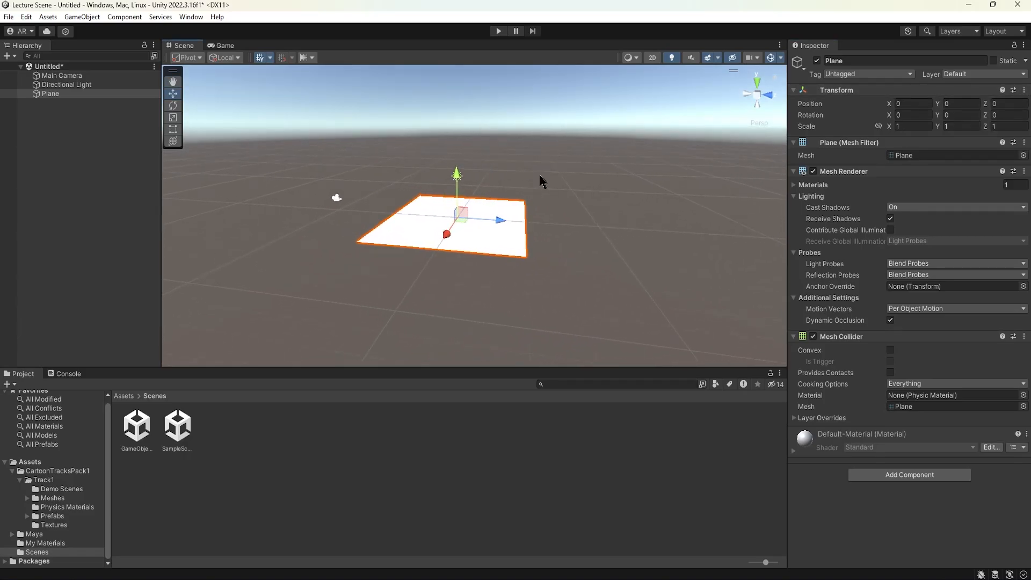
# Scale the plane uniformly to about 15.27 on all axes and deselect it.
pyautogui.scroll(2, 540, 181)
pyautogui.press('r')
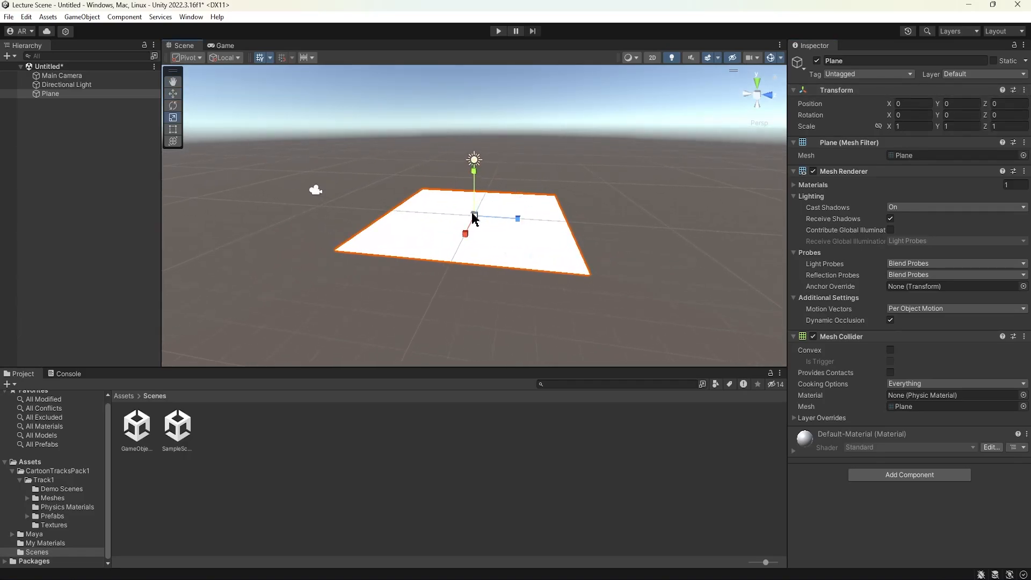
pyautogui.moveTo(474, 216); pyautogui.dragTo(645, 172)
pyautogui.moveTo(93, 55); pyautogui.dragTo(162, 43)
pyautogui.press('w')
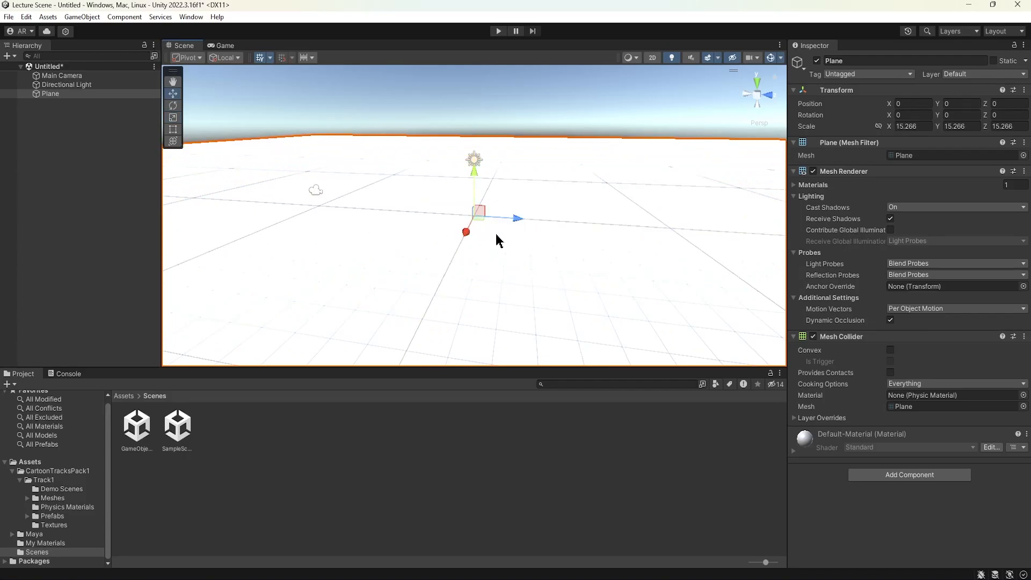
pyautogui.keyDown('alt'); pyautogui.moveTo(497, 234); pyautogui.dragTo(410, 234); pyautogui.keyUp('alt')
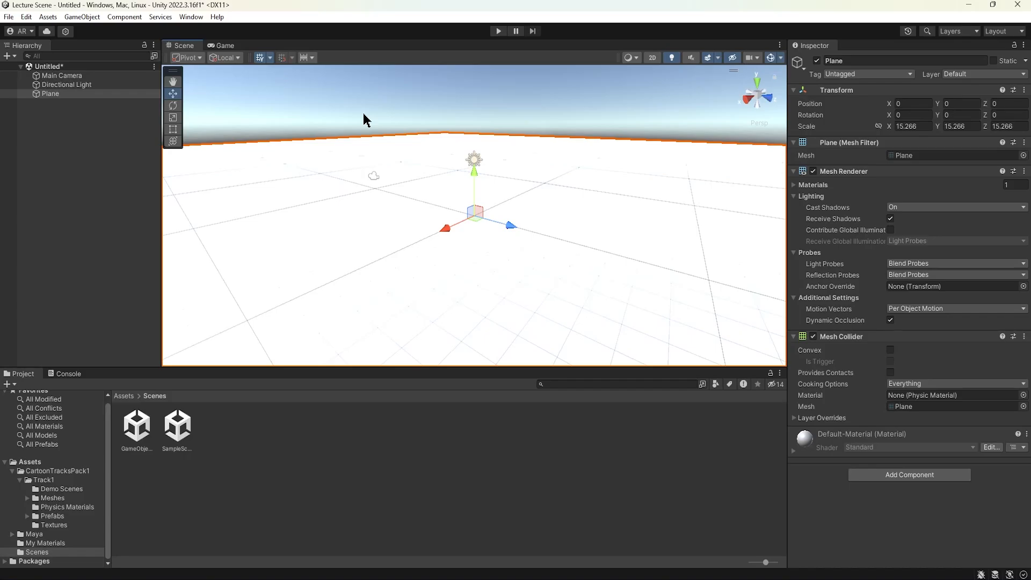
pyautogui.click(357, 121)
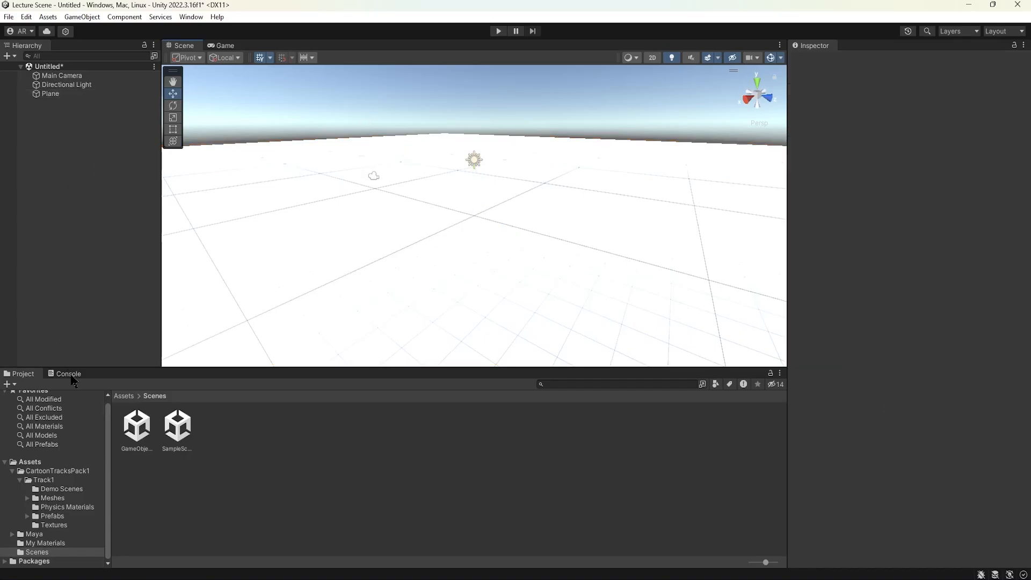
# Place the prop_paddock prefab from Track1's Prefabs/Props folder on the plane and frame it.
pyautogui.click(59, 471)
pyautogui.doubleClick(136, 437)
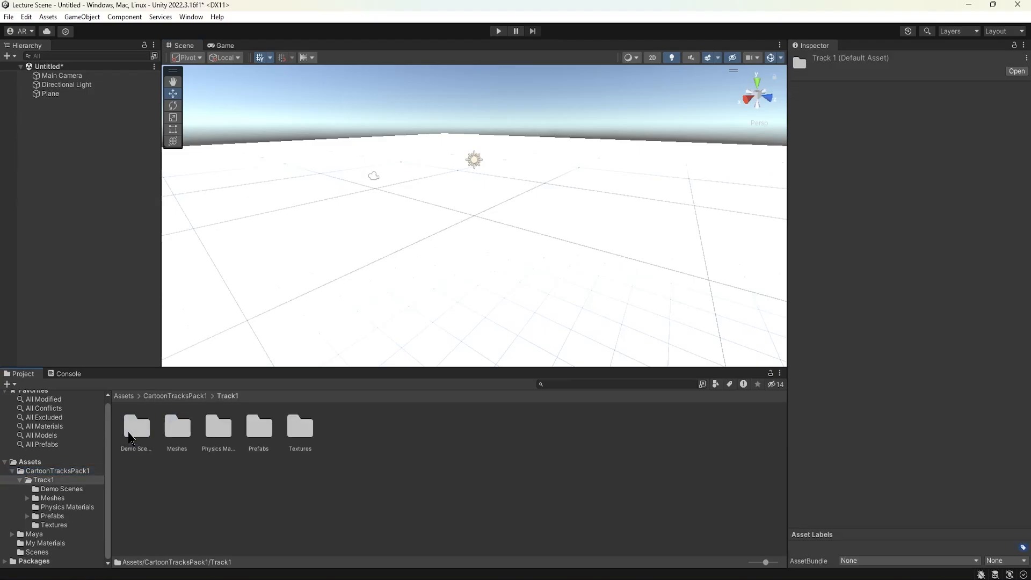
pyautogui.doubleClick(182, 429)
pyautogui.doubleClick(177, 431)
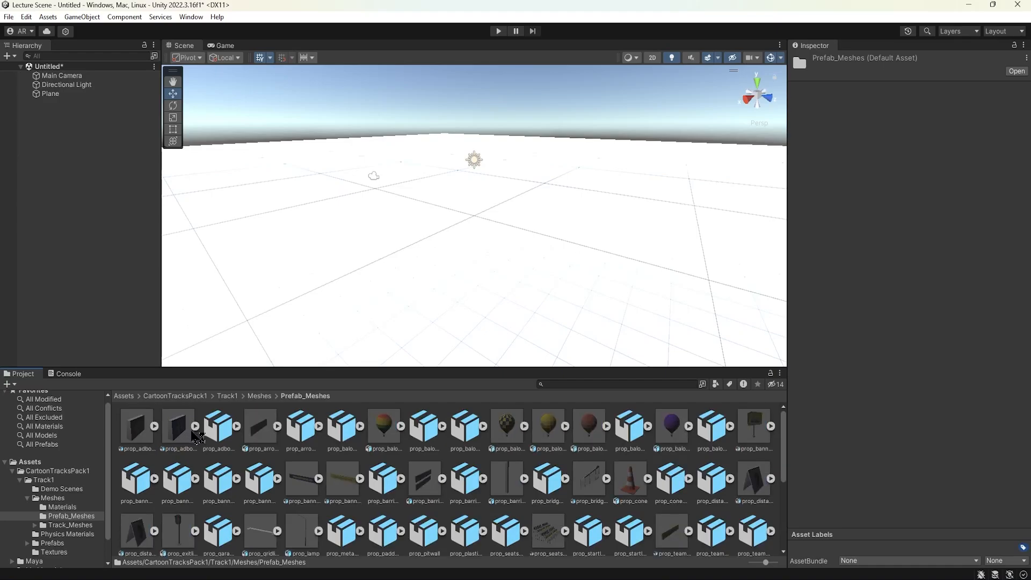
pyautogui.click(80, 525)
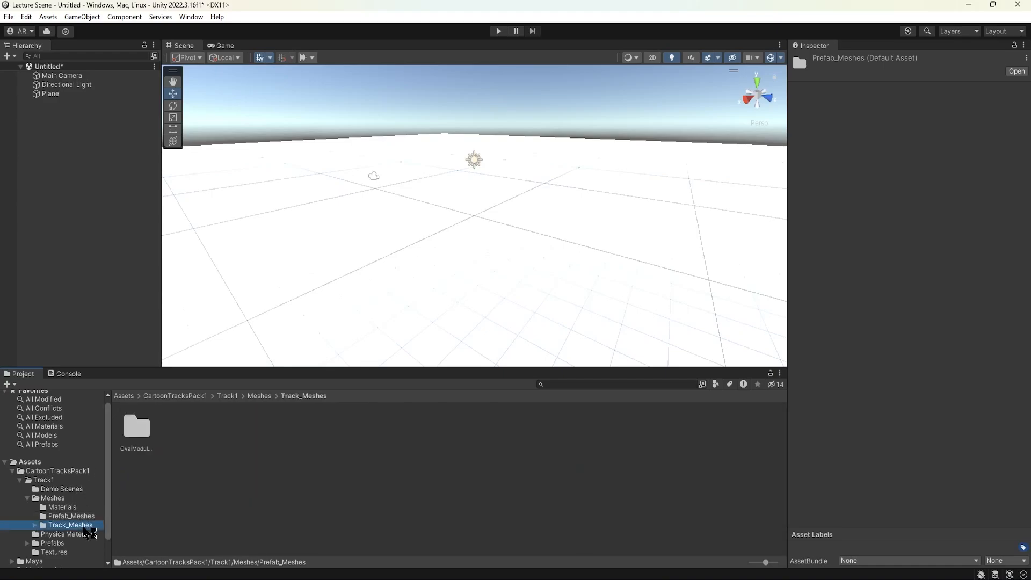
pyautogui.click(51, 543)
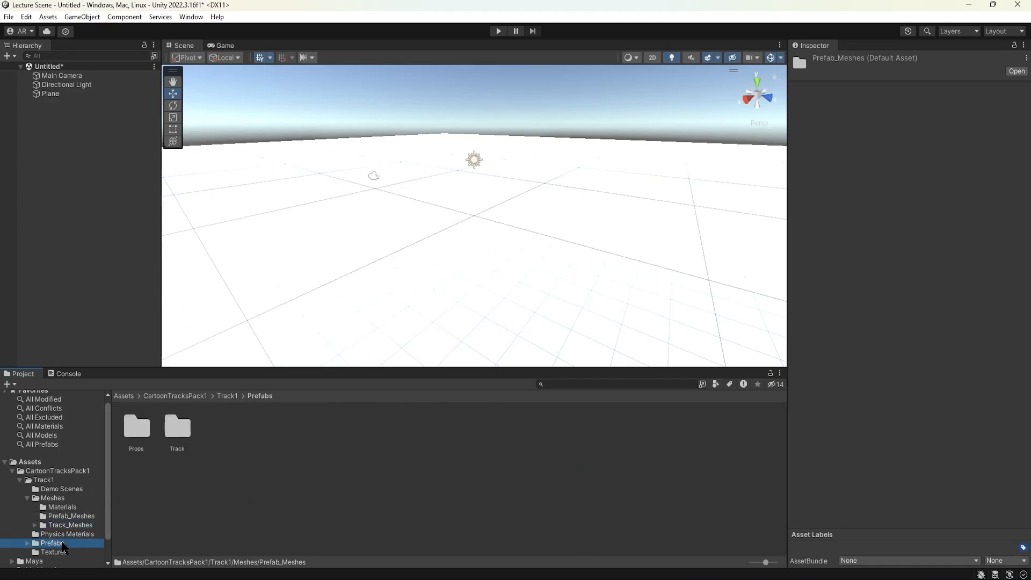
pyautogui.doubleClick(135, 429)
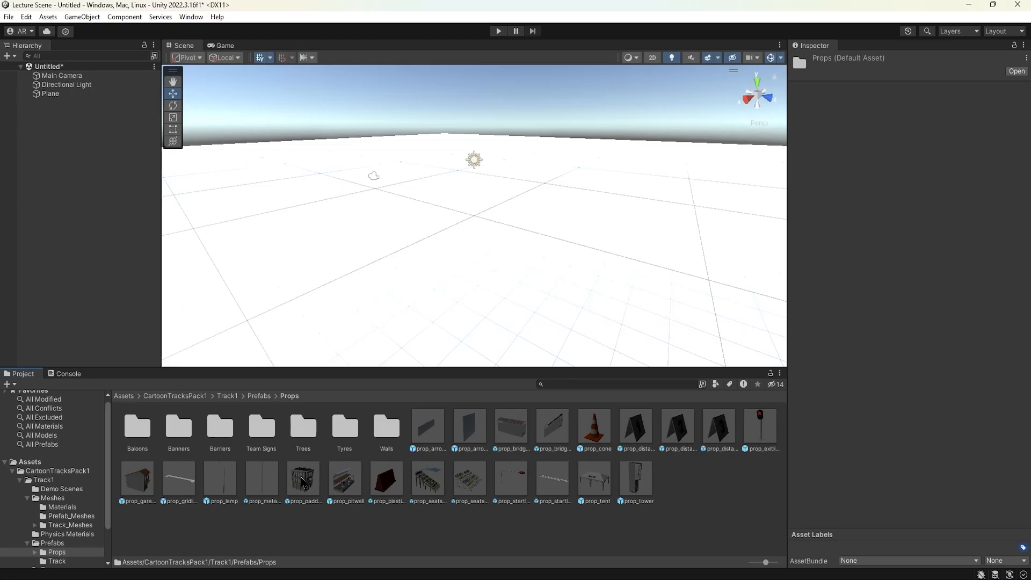
pyautogui.moveTo(303, 483); pyautogui.dragTo(537, 226)
pyautogui.press('f')
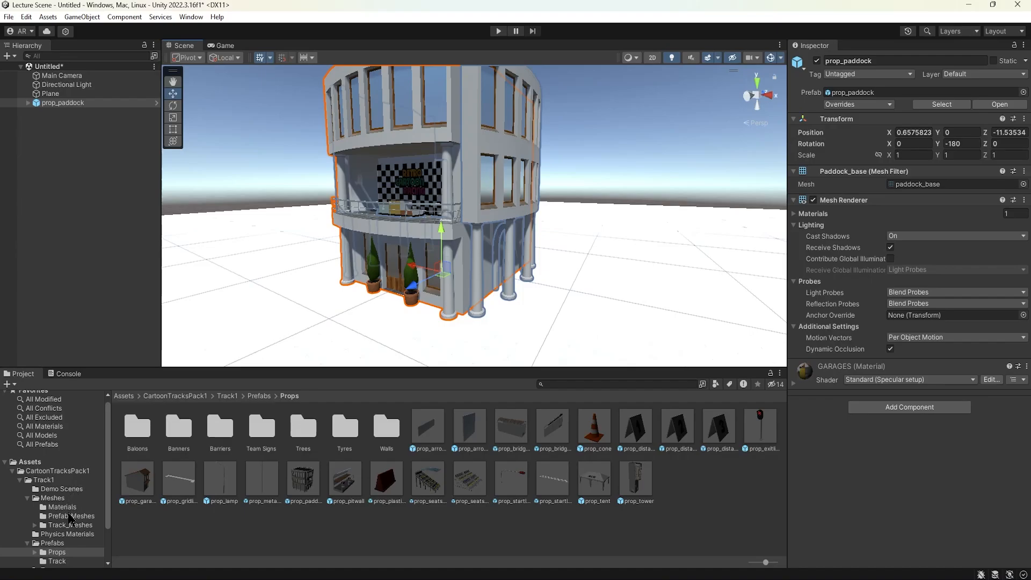
# Add prop_adbox_A, prop_adbox_B, two prop_arrow_long pieces, prop_baloon_A and the oval_mod_seats prefab to the scene.
pyautogui.click(69, 508)
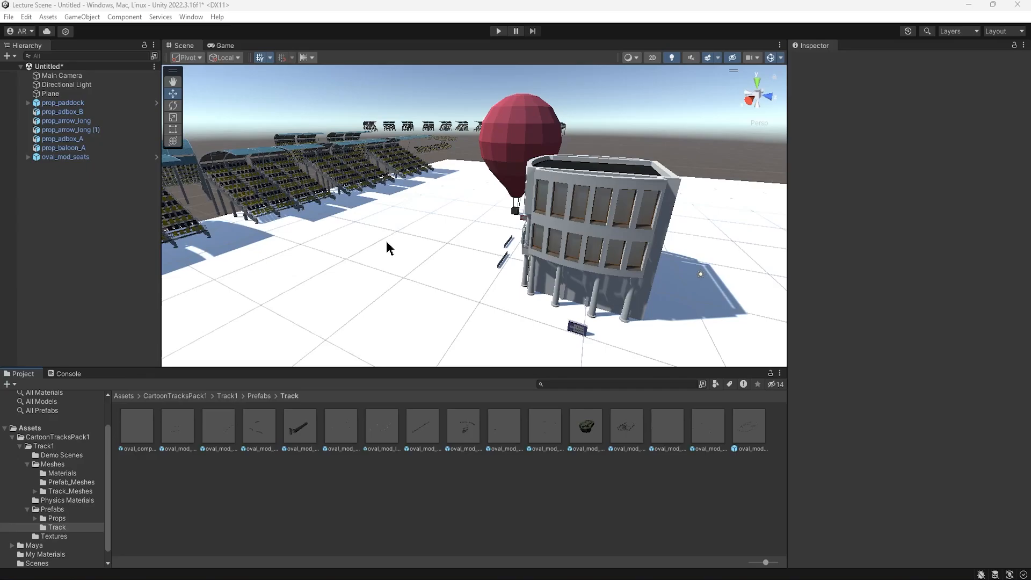
pyautogui.keyDown('alt'); pyautogui.moveTo(379, 224); pyautogui.dragTo(331, 283); pyautogui.keyUp('alt')
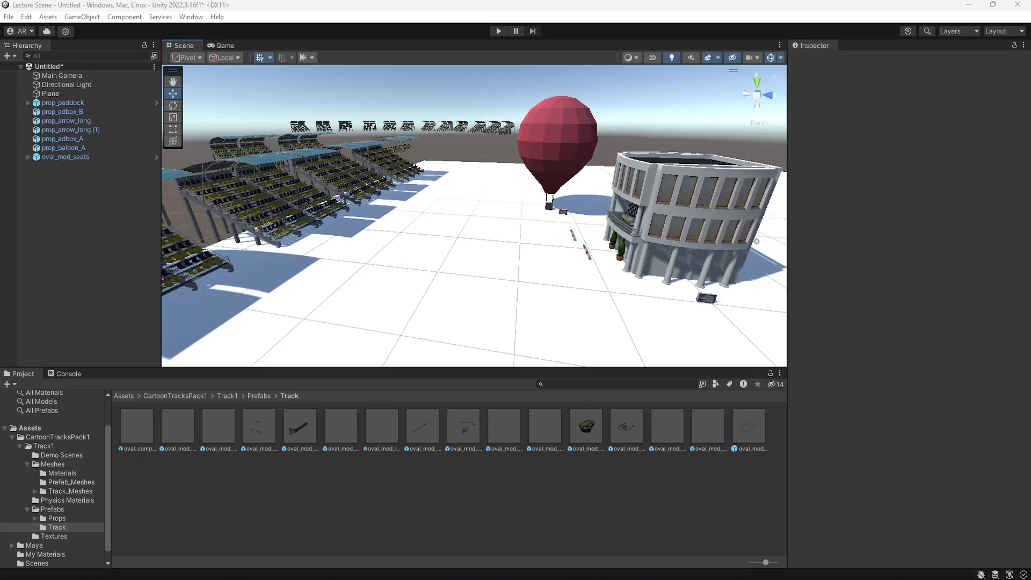
# Inspect the prop_adbox_A ad box and examine the oval_mod_seats grandstands up close.
pyautogui.click(563, 211)
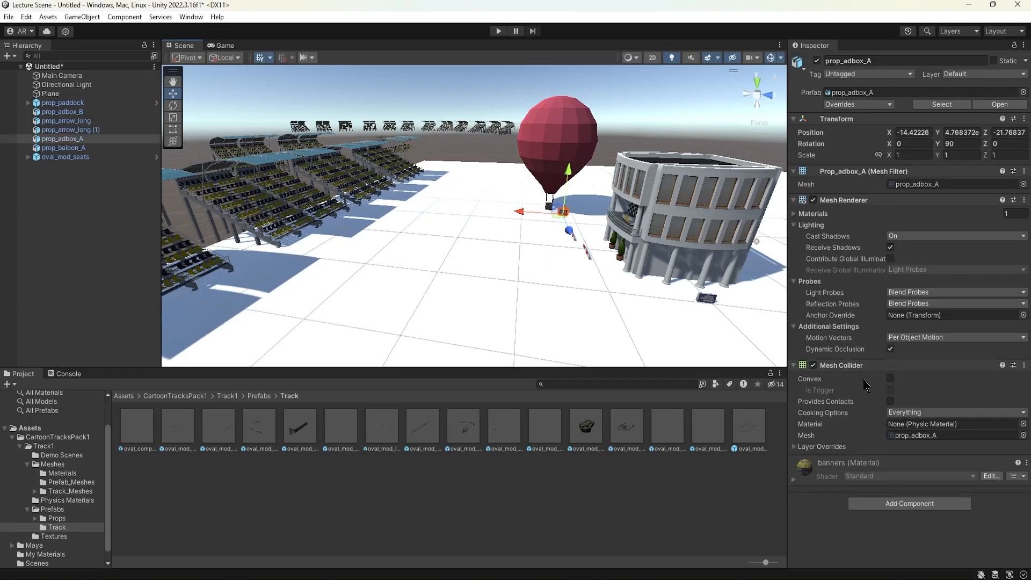
pyautogui.click(278, 225)
pyautogui.press('f')
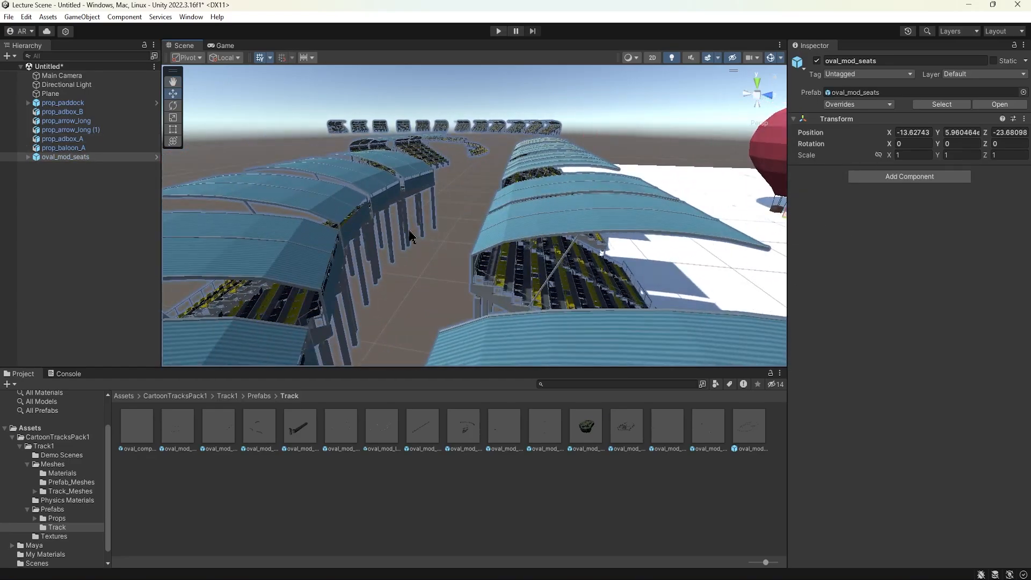
pyautogui.moveTo(410, 231)
pyautogui.keyDown('alt'); pyautogui.mouseDown()
pyautogui.moveTo(260, 246)
pyautogui.moveTo(409, 232)
pyautogui.moveTo(488, 273)
pyautogui.moveTo(580, 238)
pyautogui.moveTo(534, 225)
pyautogui.moveTo(395, 230)
pyautogui.mouseUp(); pyautogui.keyUp('alt')
pyautogui.moveTo(395, 230); pyautogui.dragTo(463, 238, button='middle')
pyautogui.keyDown('alt'); pyautogui.moveTo(506, 249); pyautogui.dragTo(424, 264); pyautogui.keyUp('alt')
pyautogui.click(300, 141)
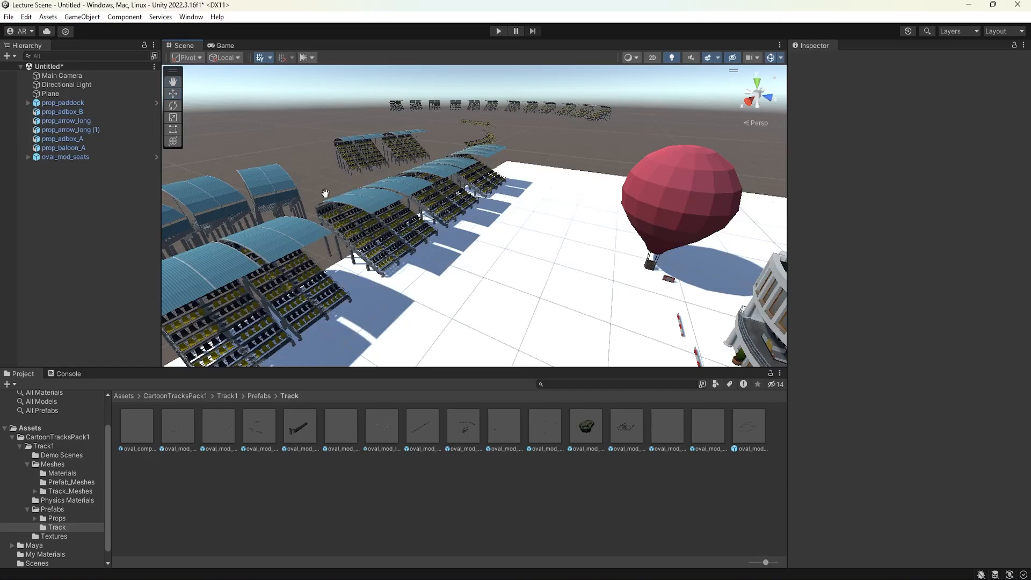
# Move the oval_mod_seats group off the plane along the Z axis to about -116.5.
pyautogui.moveTo(325, 193); pyautogui.dragTo(454, 186, button='middle')
pyautogui.keyDown('alt'); pyautogui.moveTo(387, 232); pyautogui.dragTo(584, 227); pyautogui.keyUp('alt')
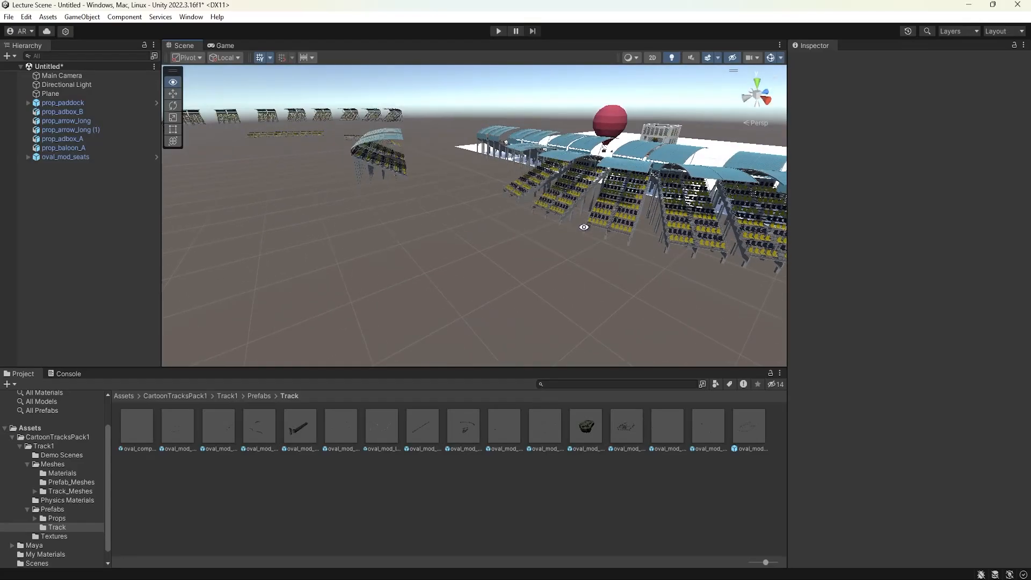
pyautogui.moveTo(584, 227); pyautogui.dragTo(535, 236, button='middle')
pyautogui.click(536, 237)
pyautogui.scroll(-5, 536, 237)
pyautogui.keyDown('alt'); pyautogui.moveTo(536, 238); pyautogui.dragTo(457, 262); pyautogui.keyUp('alt')
pyautogui.moveTo(632, 191); pyautogui.dragTo(473, 196)
pyautogui.moveTo(215, 227); pyautogui.dragTo(414, 237, button='middle')
pyautogui.click(294, 246)
pyautogui.keyDown('alt'); pyautogui.moveTo(294, 246); pyautogui.dragTo(195, 169); pyautogui.keyUp('alt')
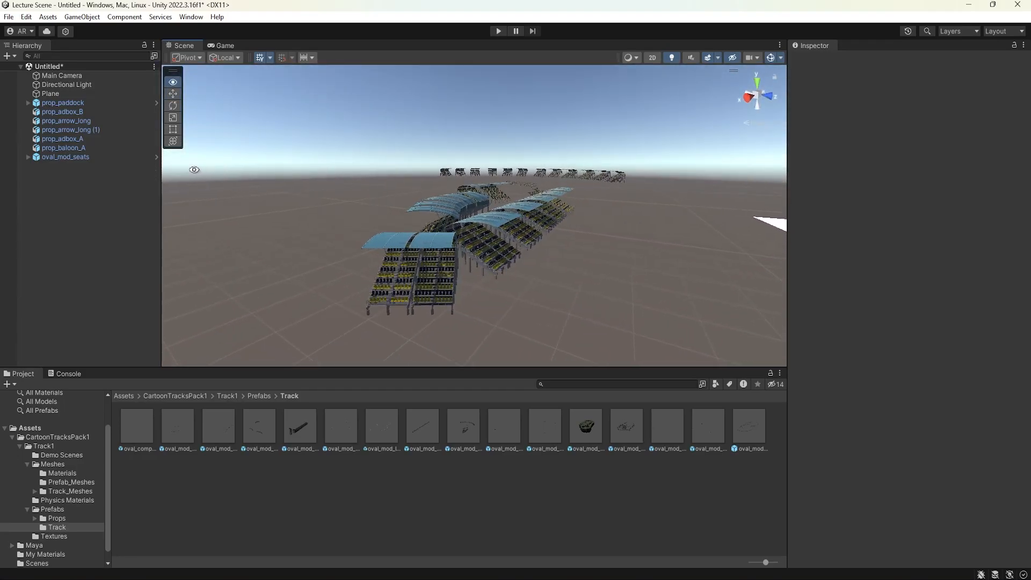
pyautogui.click(496, 250)
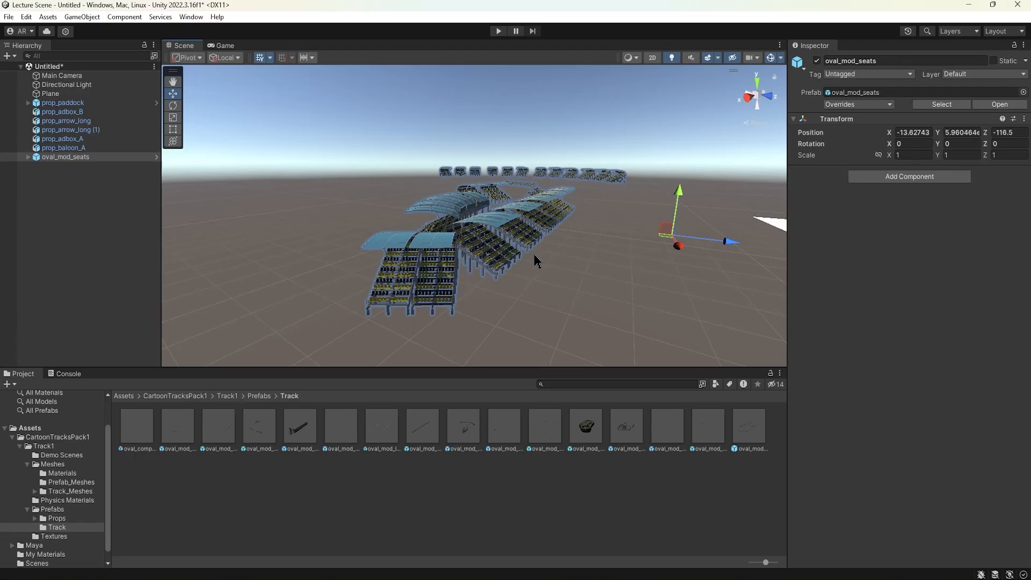
pyautogui.moveTo(620, 256)
pyautogui.keyDown('alt'); pyautogui.mouseDown()
pyautogui.moveTo(509, 274)
pyautogui.moveTo(175, 260)
pyautogui.moveTo(177, 235)
pyautogui.moveTo(376, 249)
pyautogui.moveTo(682, 245)
pyautogui.moveTo(631, 264)
pyautogui.mouseUp(); pyautogui.keyUp('alt')
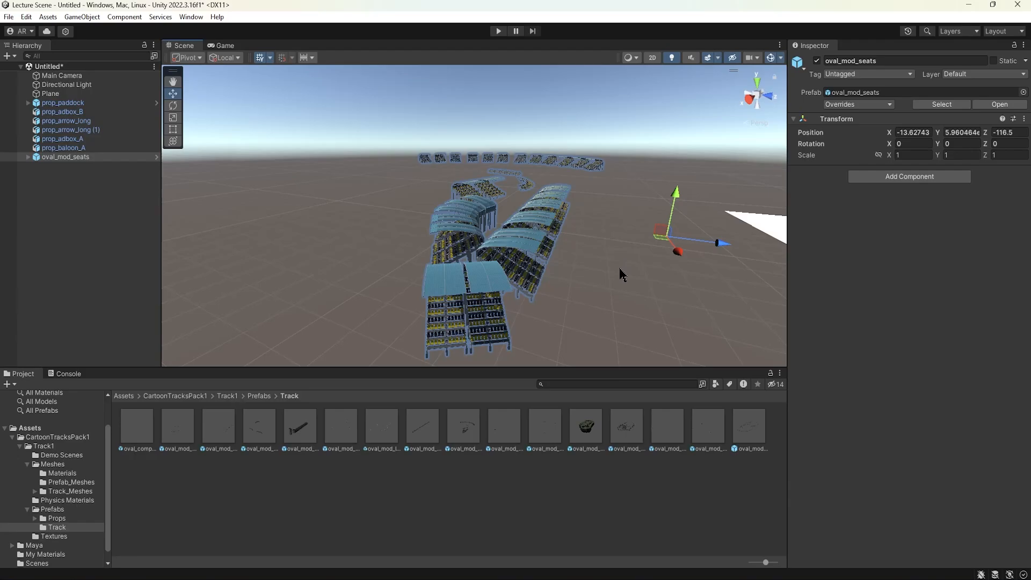
pyautogui.moveTo(631, 272); pyautogui.dragTo(544, 252, button='middle')
pyautogui.keyDown('alt'); pyautogui.moveTo(427, 258); pyautogui.dragTo(487, 246); pyautogui.keyUp('alt')
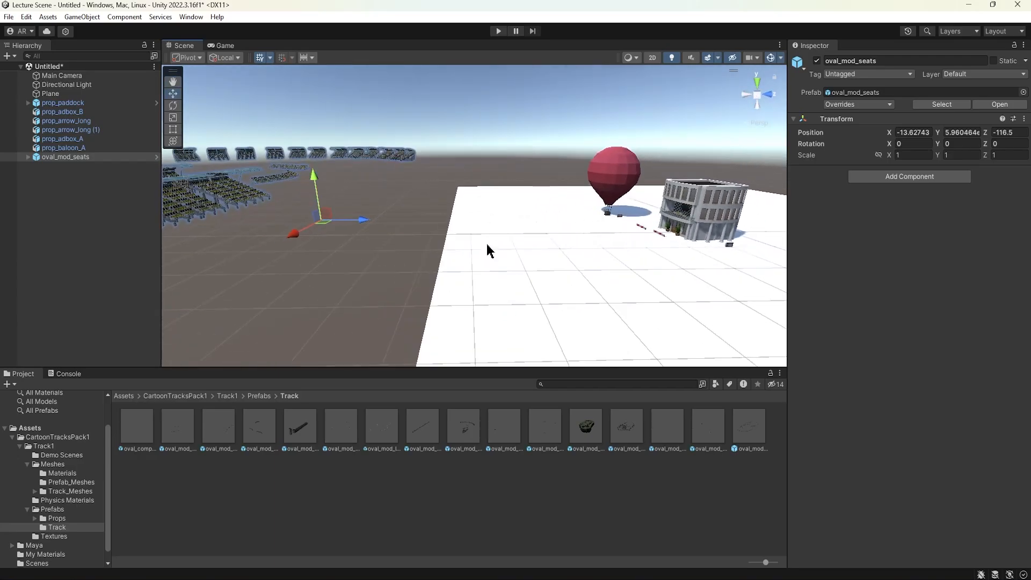
pyautogui.click(415, 209)
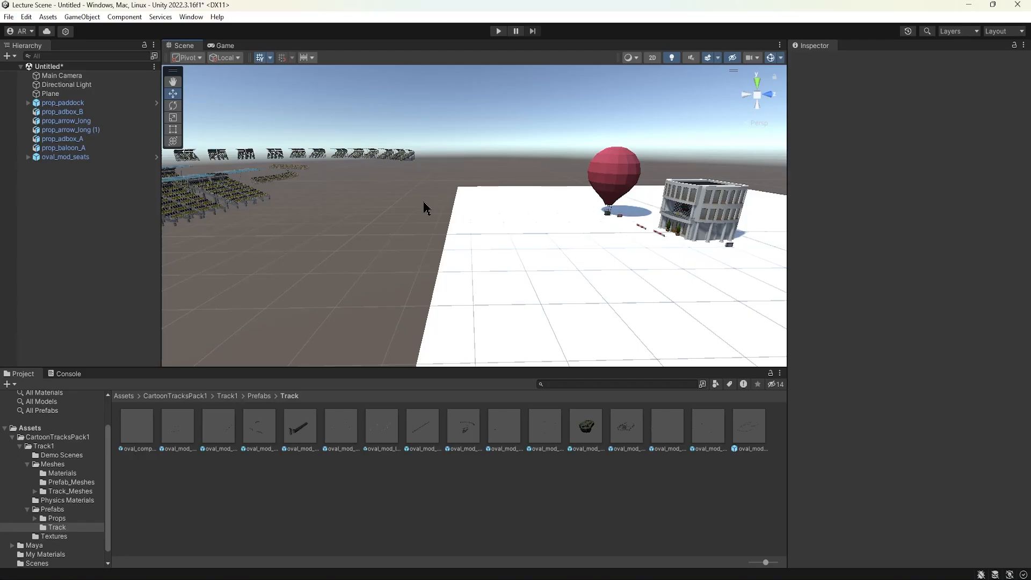
# Move the Main Camera back to Z -33 and raise it to Y 8.9 so it faces the paddock building.
pyautogui.moveTo(574, 242); pyautogui.dragTo(494, 240, button='middle')
pyautogui.click(72, 79)
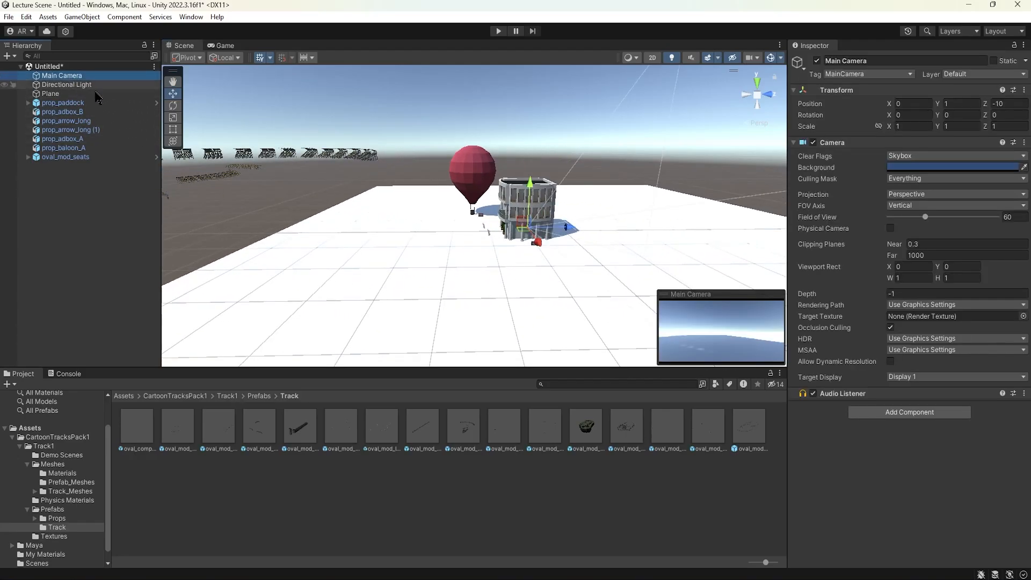
pyautogui.press('f')
pyautogui.moveTo(508, 246); pyautogui.dragTo(430, 235)
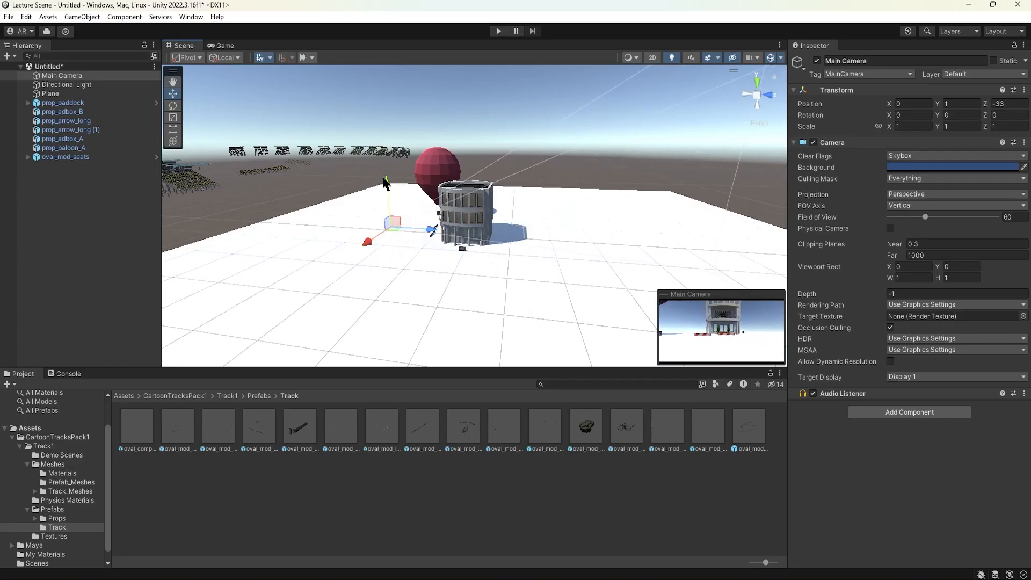
pyautogui.moveTo(386, 185); pyautogui.dragTo(391, 156)
pyautogui.keyDown('alt'); pyautogui.moveTo(386, 212); pyautogui.dragTo(420, 237); pyautogui.keyUp('alt')
# Rotate the Main Camera to about -36 degrees on Y and about 19.5 degrees on X.
pyautogui.press('e')
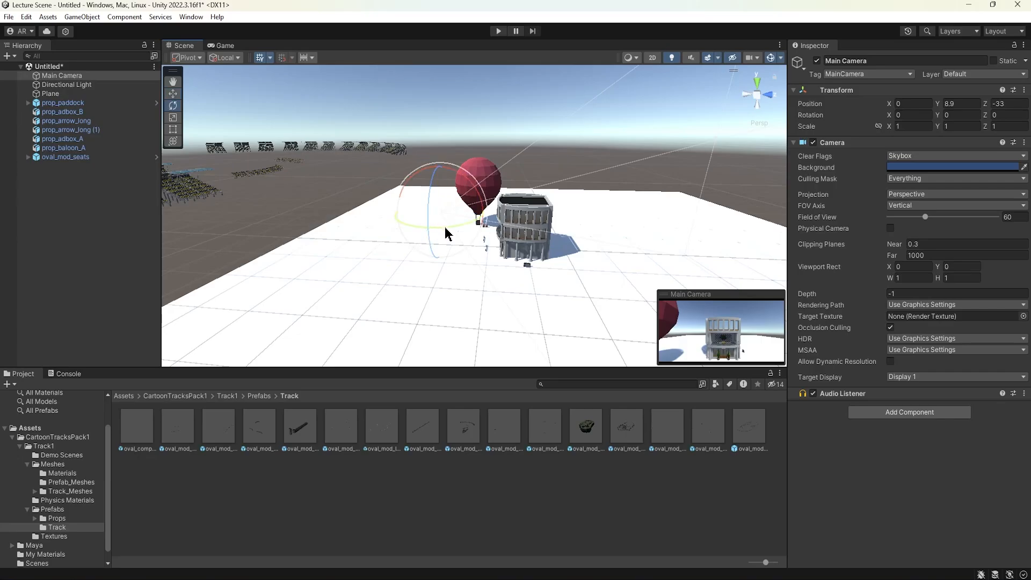
pyautogui.moveTo(445, 232); pyautogui.dragTo(451, 221)
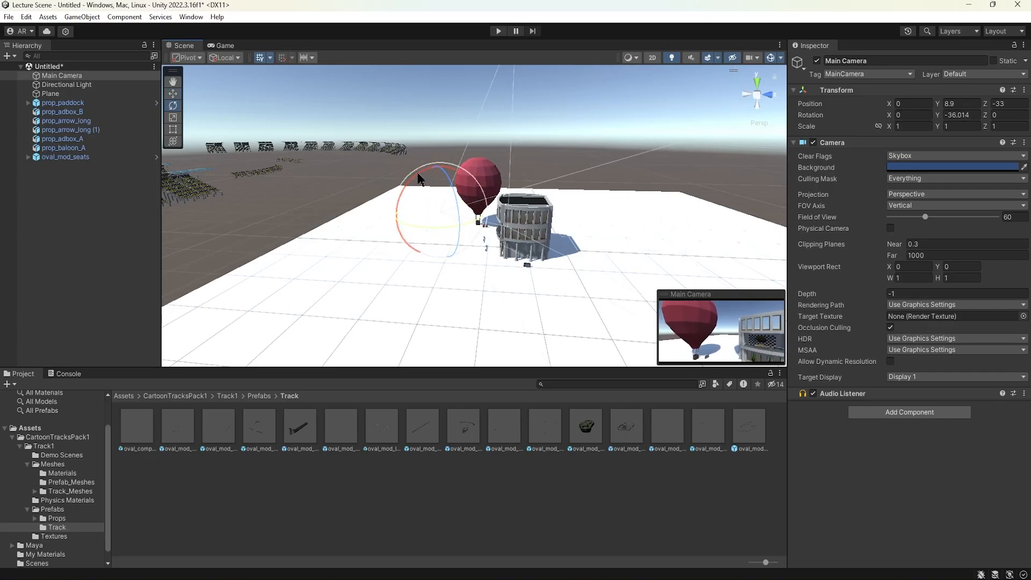
pyautogui.moveTo(418, 179); pyautogui.dragTo(445, 167)
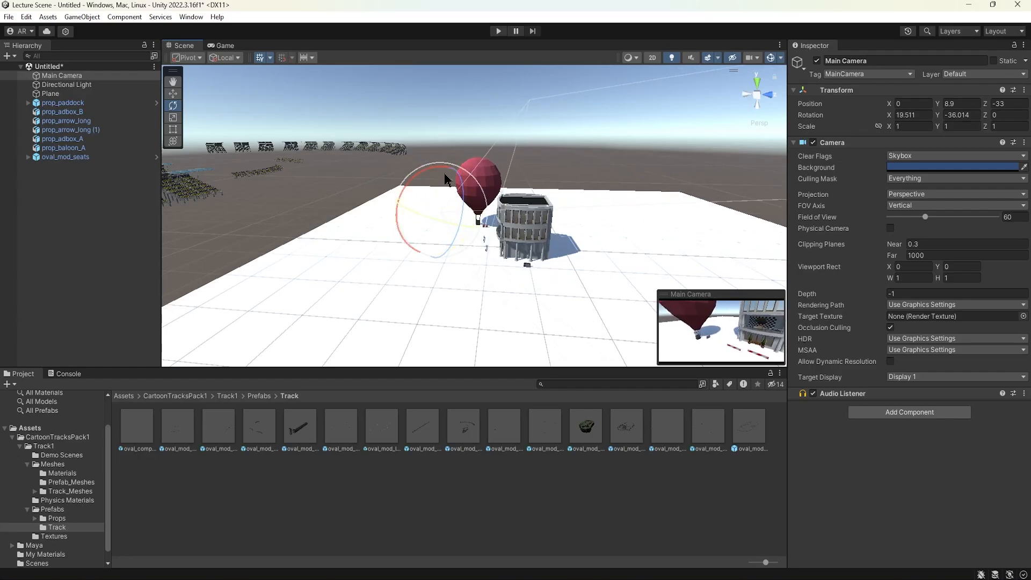
# Switch the handle orientation to Global and move the Main Camera to X -1.2.
pyautogui.click(227, 58)
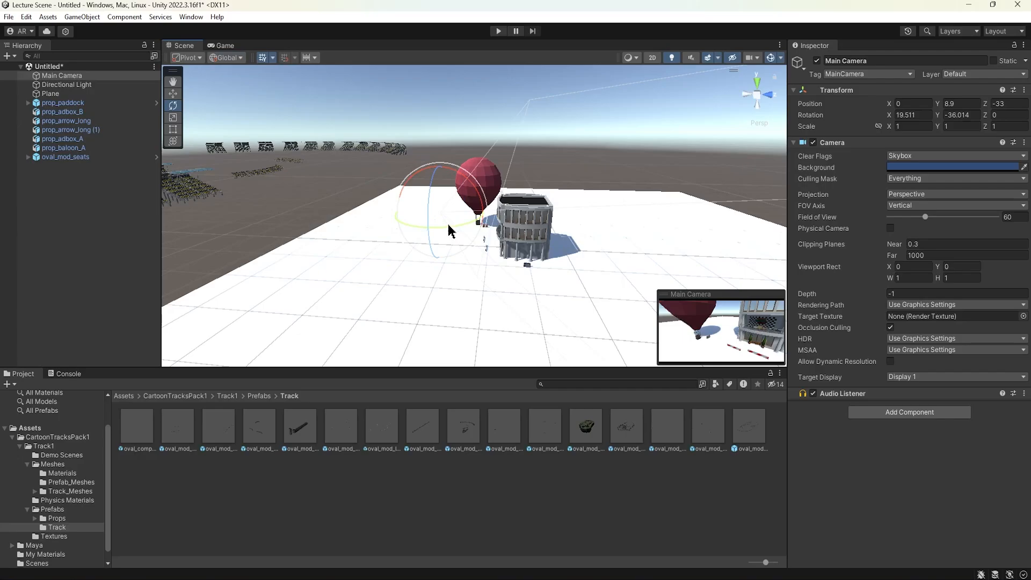
pyautogui.press('w')
pyautogui.moveTo(428, 230)
pyautogui.mouseDown()
pyautogui.moveTo(431, 215)
pyautogui.moveTo(428, 226)
pyautogui.mouseUp()
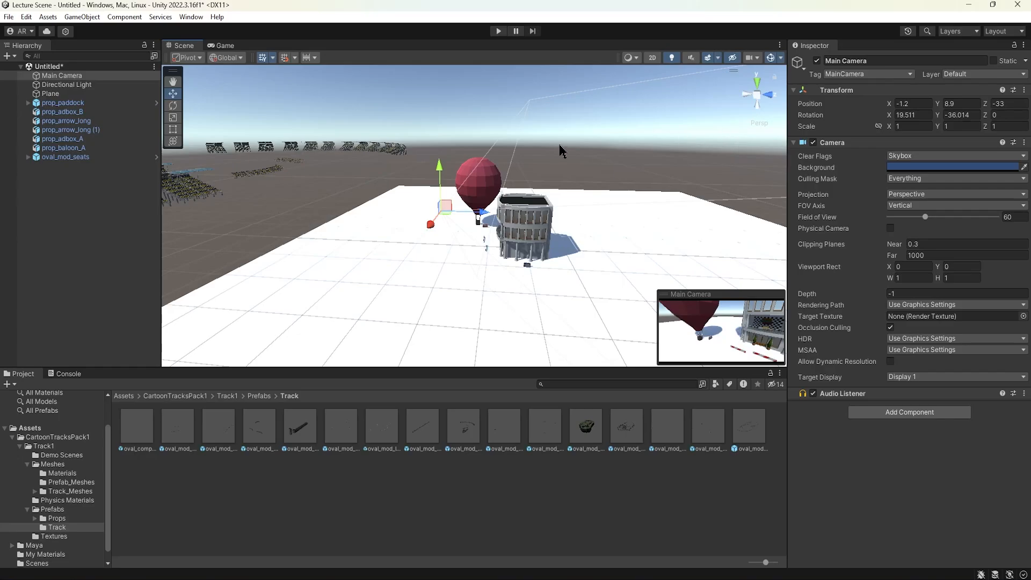
# Examine the camera and props from the top, back and bottom scene views.
pyautogui.keyDown('alt'); pyautogui.moveTo(392, 181); pyautogui.dragTo(467, 169); pyautogui.keyUp('alt')
pyautogui.keyDown('alt'); pyautogui.moveTo(467, 170); pyautogui.dragTo(596, 218, button='right'); pyautogui.keyUp('alt')
pyautogui.moveTo(602, 222); pyautogui.dragTo(495, 215, button='middle')
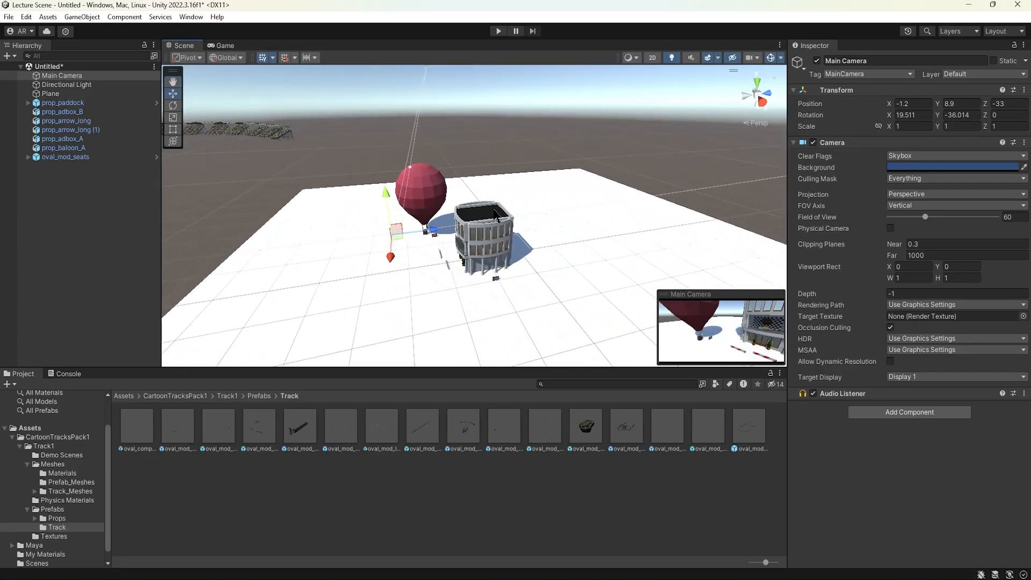
pyautogui.click(757, 85)
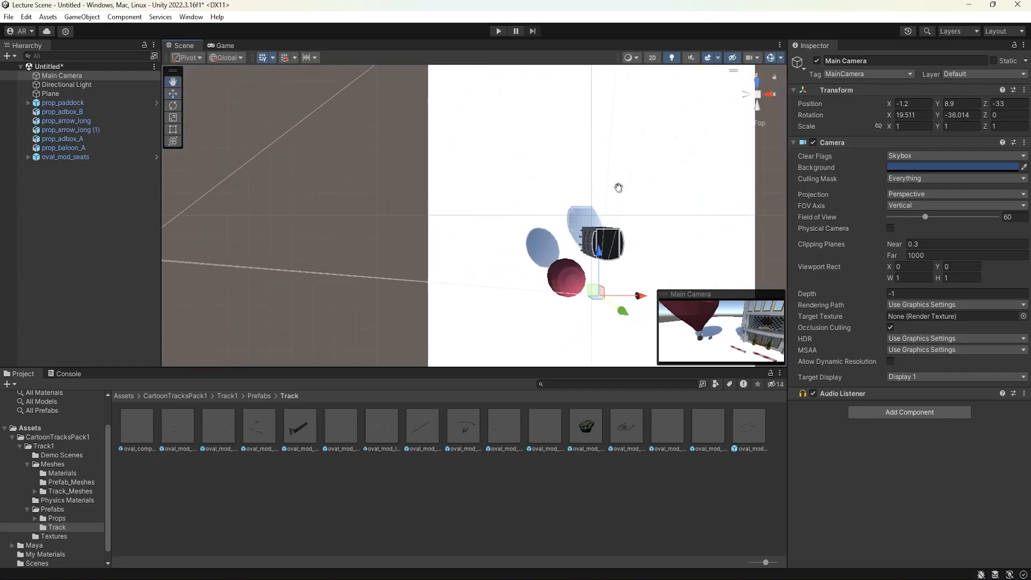
pyautogui.scroll(10, 477, 200)
pyautogui.moveTo(473, 201); pyautogui.dragTo(518, 210, button='middle')
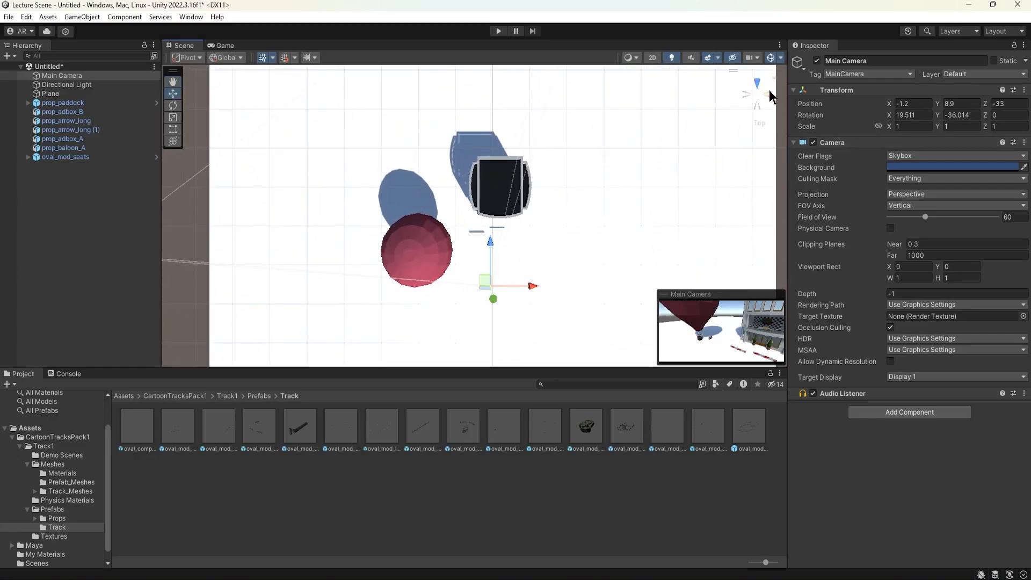
pyautogui.click(769, 93)
pyautogui.click(746, 95)
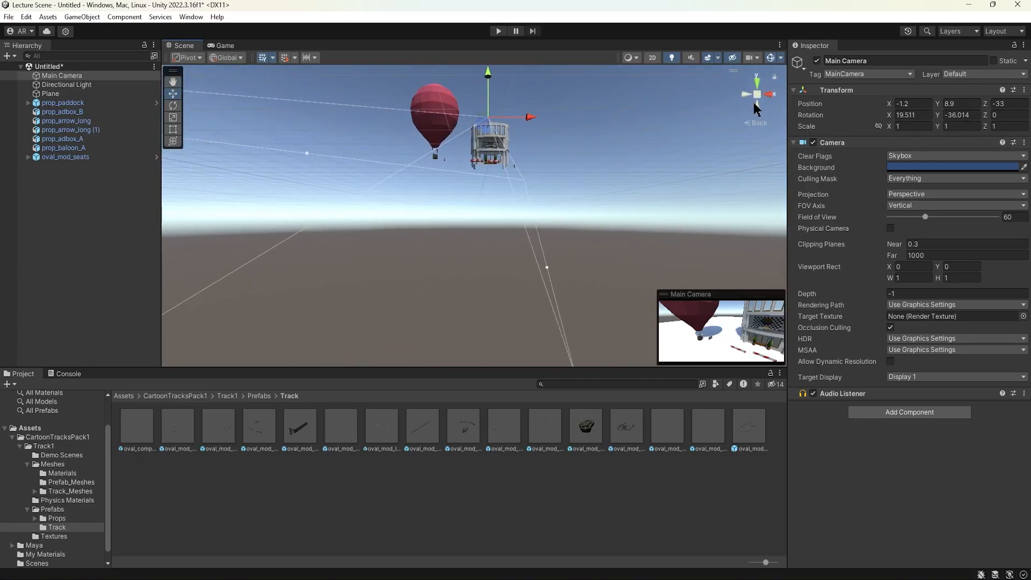
pyautogui.click(758, 109)
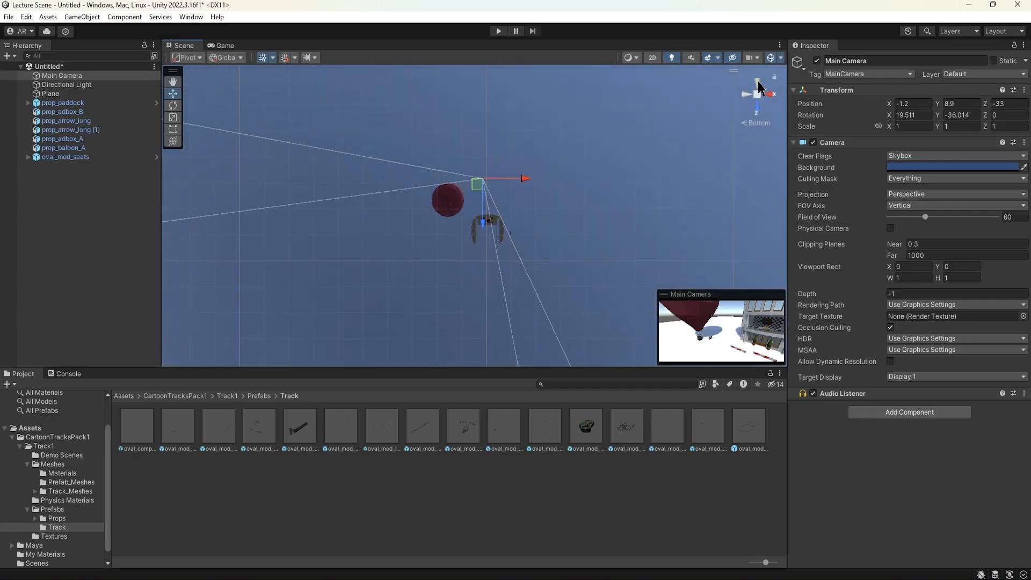
# Add the oval_mod_terrain prefab to the scene around the props, at about X -29.5, Z -12.
pyautogui.click(758, 85)
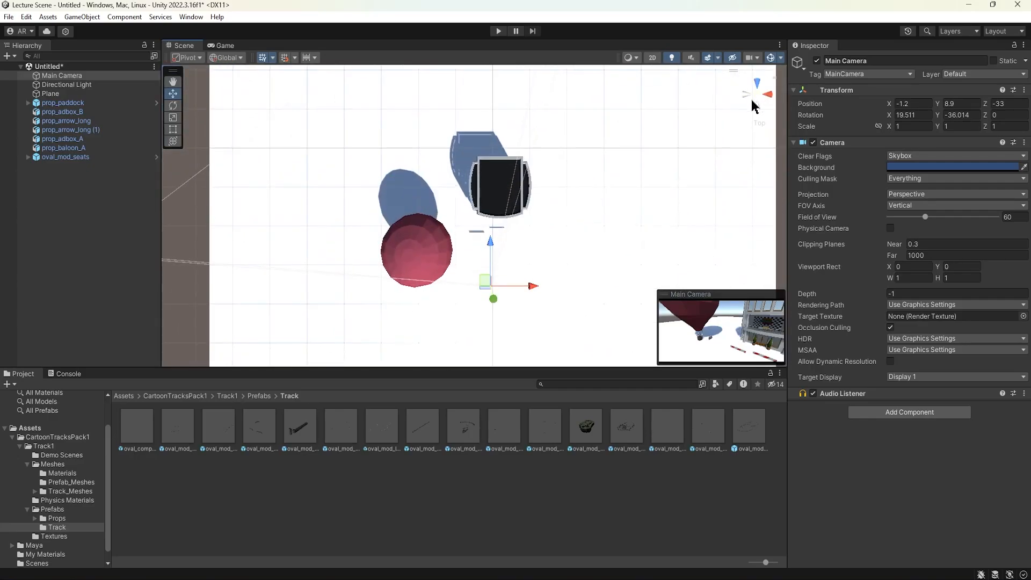
pyautogui.moveTo(494, 194); pyautogui.dragTo(525, 190, button='middle')
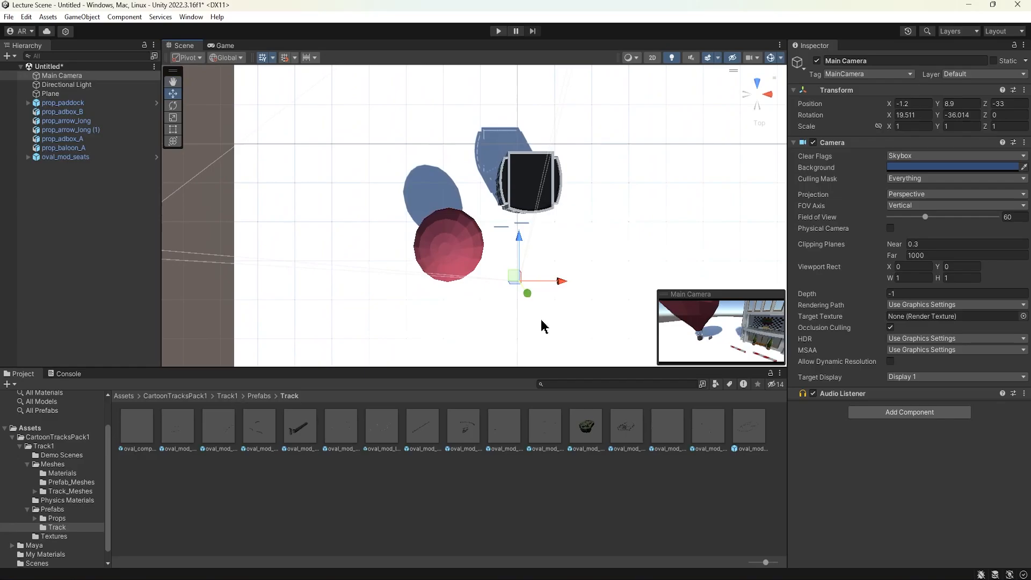
pyautogui.moveTo(589, 436); pyautogui.dragTo(413, 196)
# Move the oval_mod_terrain object clear of the plane and props, to X 470.9 and Z 99.7.
pyautogui.scroll(-10, 473, 196)
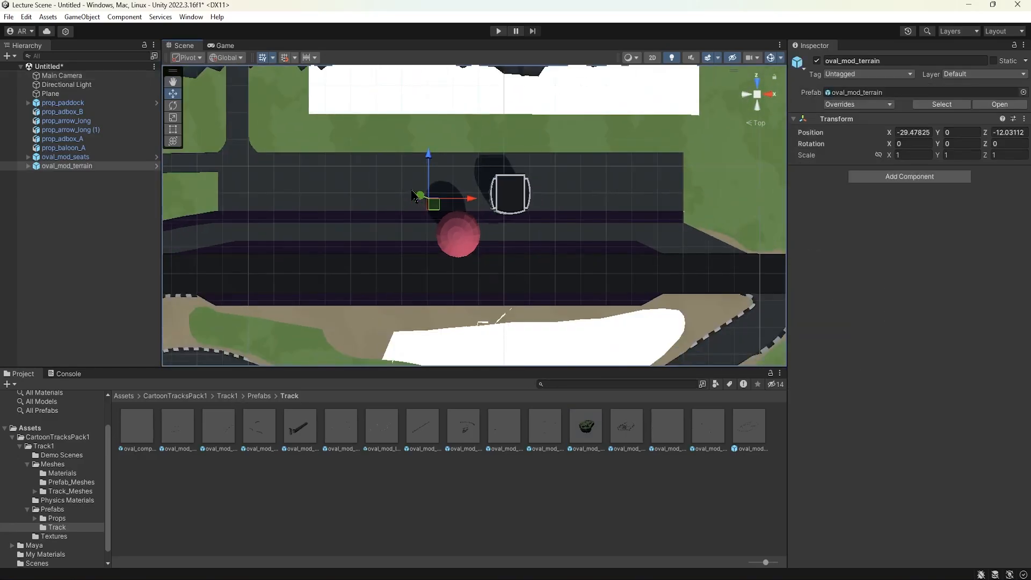
pyautogui.moveTo(496, 194); pyautogui.dragTo(459, 170, button='middle')
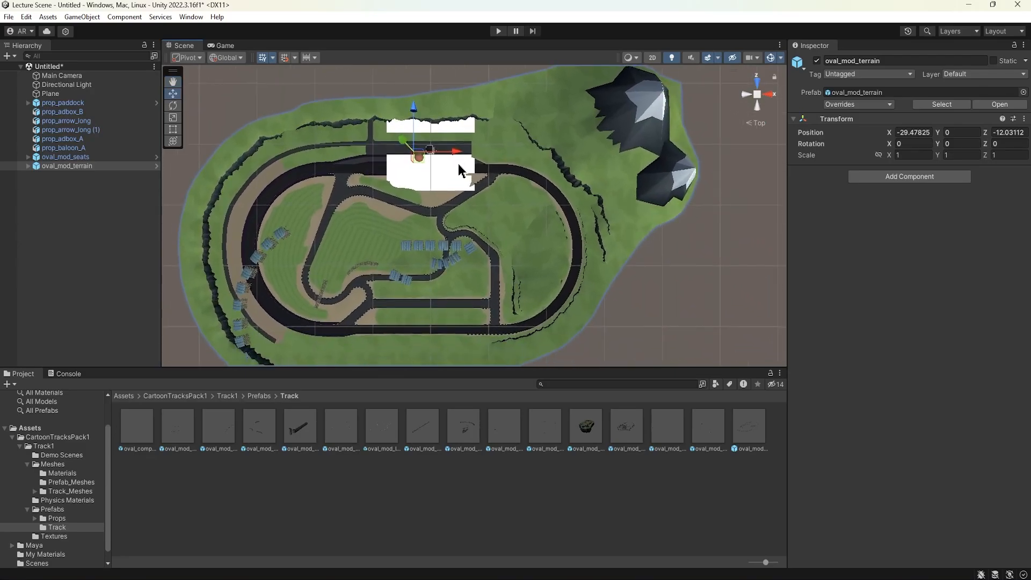
pyautogui.moveTo(458, 157); pyautogui.dragTo(754, 156)
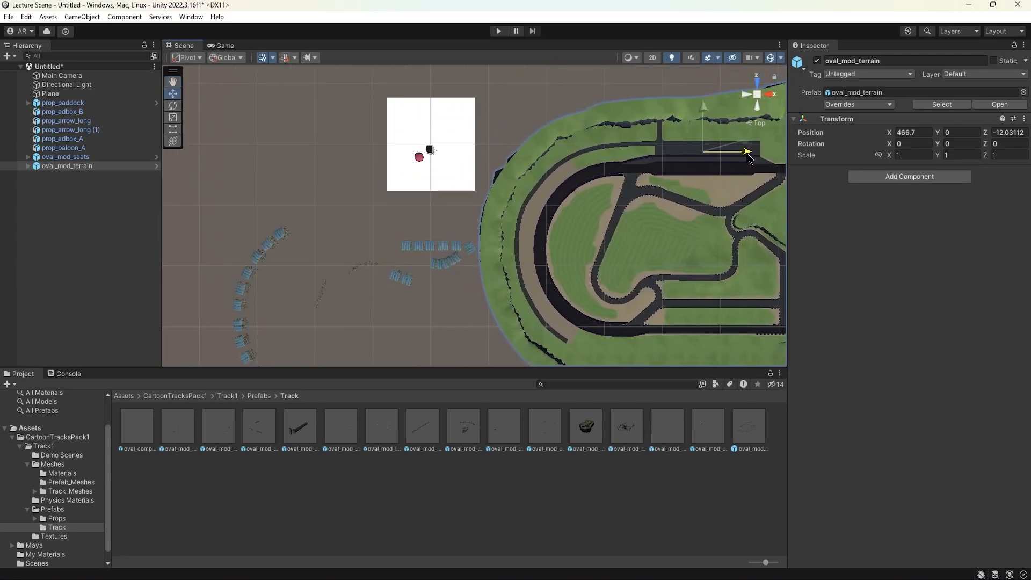
pyautogui.moveTo(694, 157); pyautogui.dragTo(613, 182, button='middle')
pyautogui.moveTo(623, 145); pyautogui.dragTo(623, 78)
pyautogui.moveTo(623, 128); pyautogui.dragTo(592, 160, button='middle')
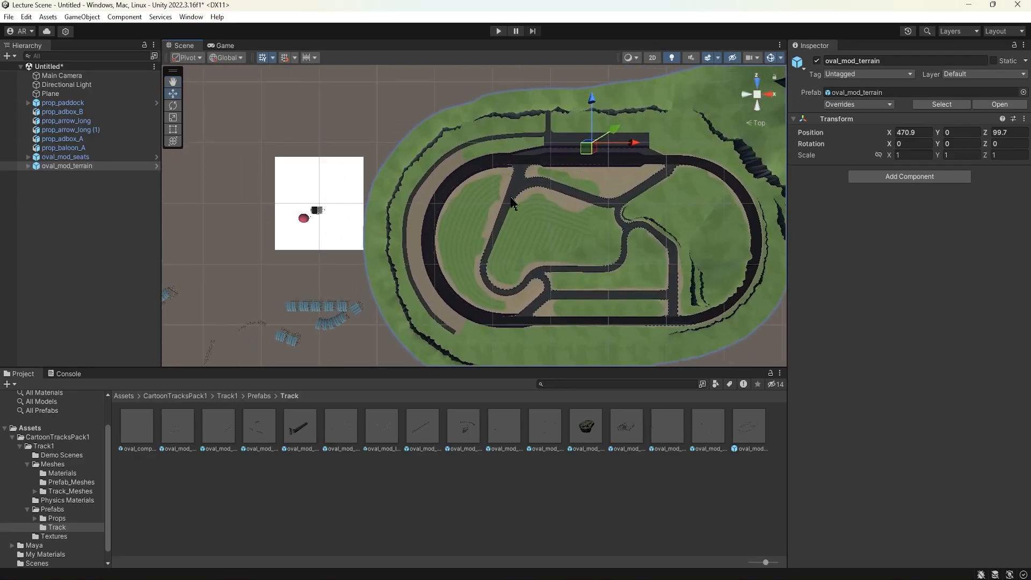
pyautogui.keyDown('alt'); pyautogui.moveTo(515, 214); pyautogui.dragTo(500, 578); pyautogui.keyUp('alt')
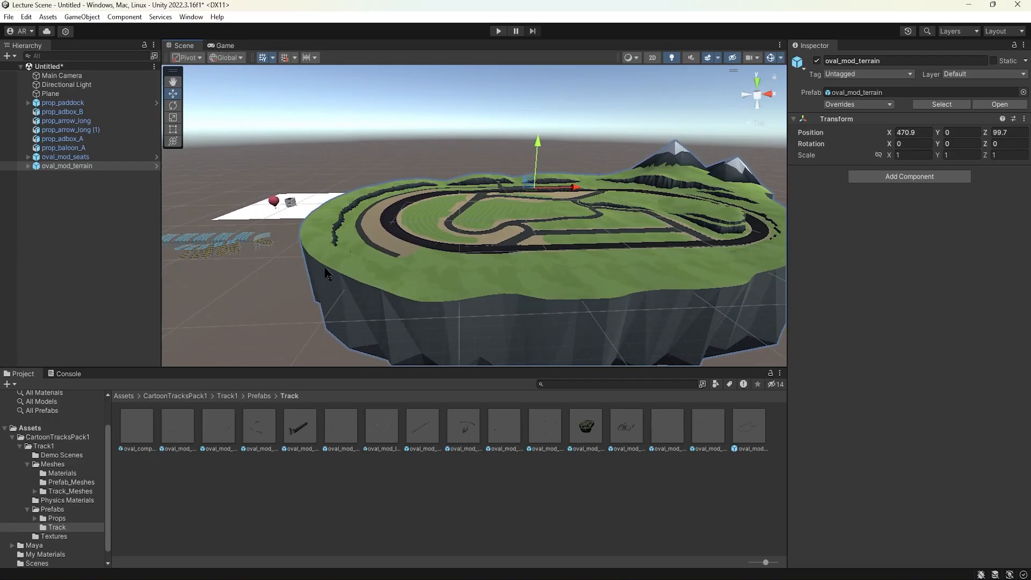
# Move the Main Camera over the race track terrain to X 403.5 and raise it to Y 30.1.
pyautogui.click(62, 76)
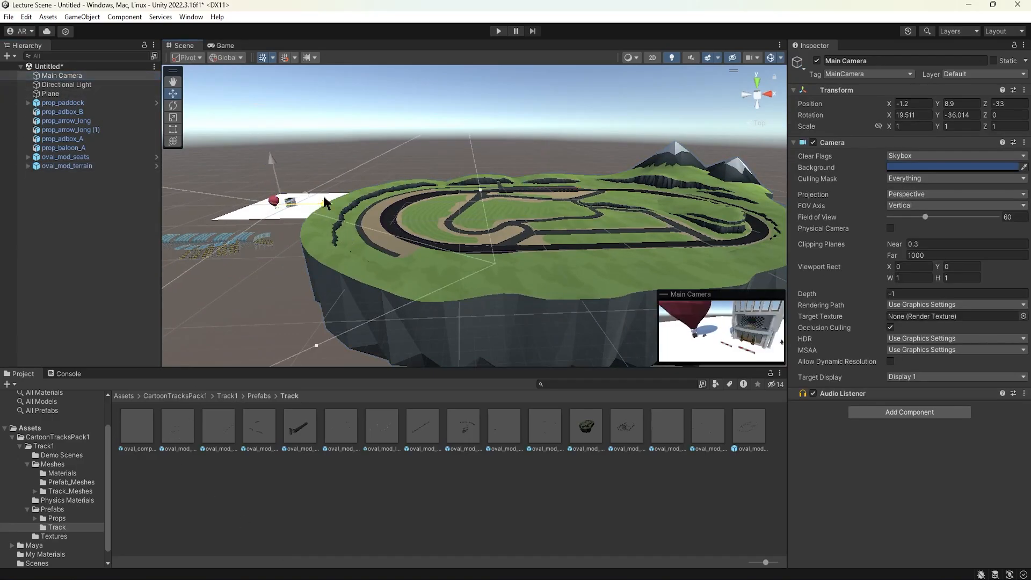
pyautogui.moveTo(325, 203); pyautogui.dragTo(554, 232)
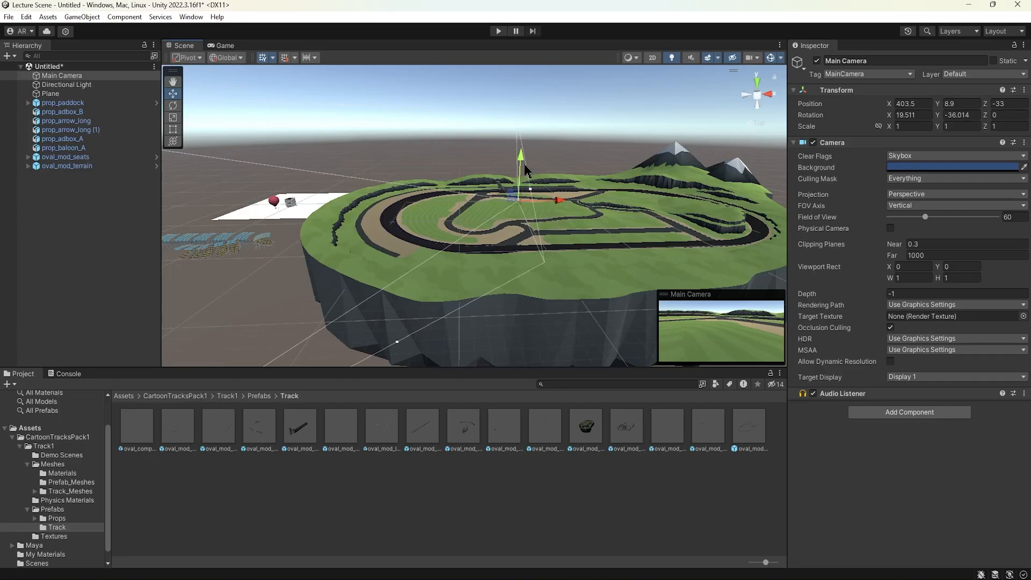
pyautogui.moveTo(525, 170); pyautogui.dragTo(527, 148)
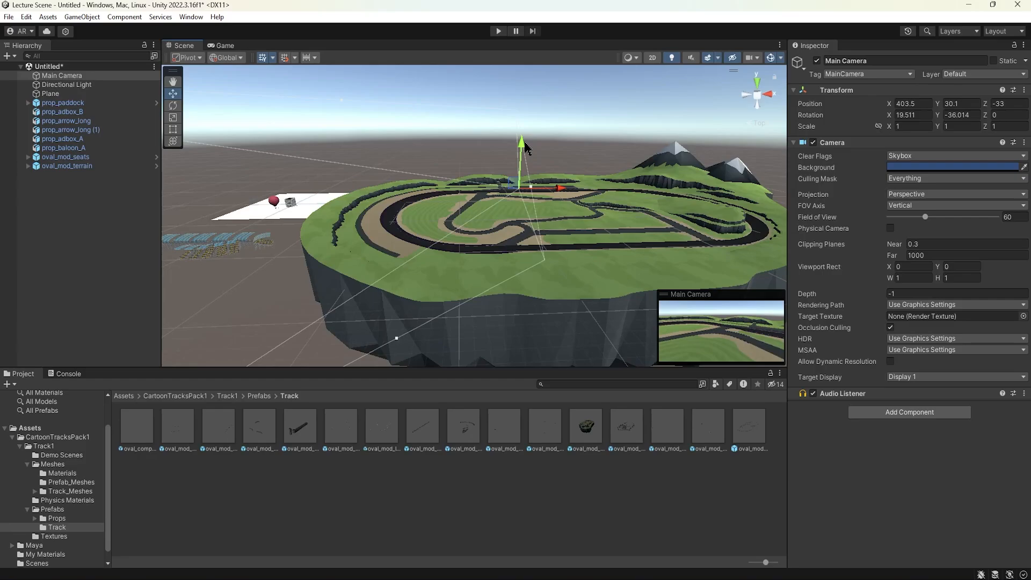
# Run the scene in Play mode to preview the terrain through the Main Camera.
pyautogui.press('w')
pyautogui.moveTo(528, 148); pyautogui.dragTo(528, 129, button='right')
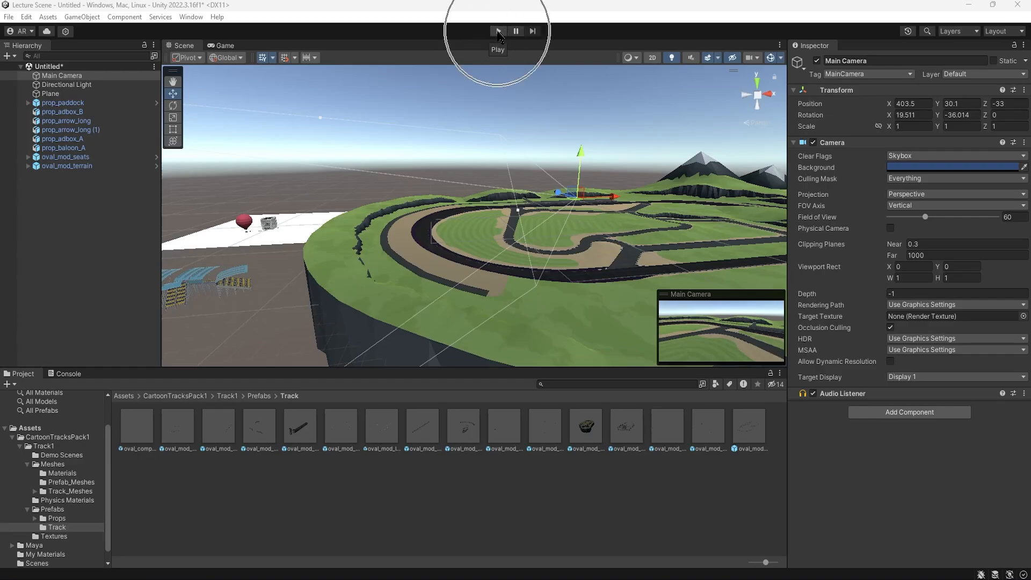
pyautogui.click(498, 31)
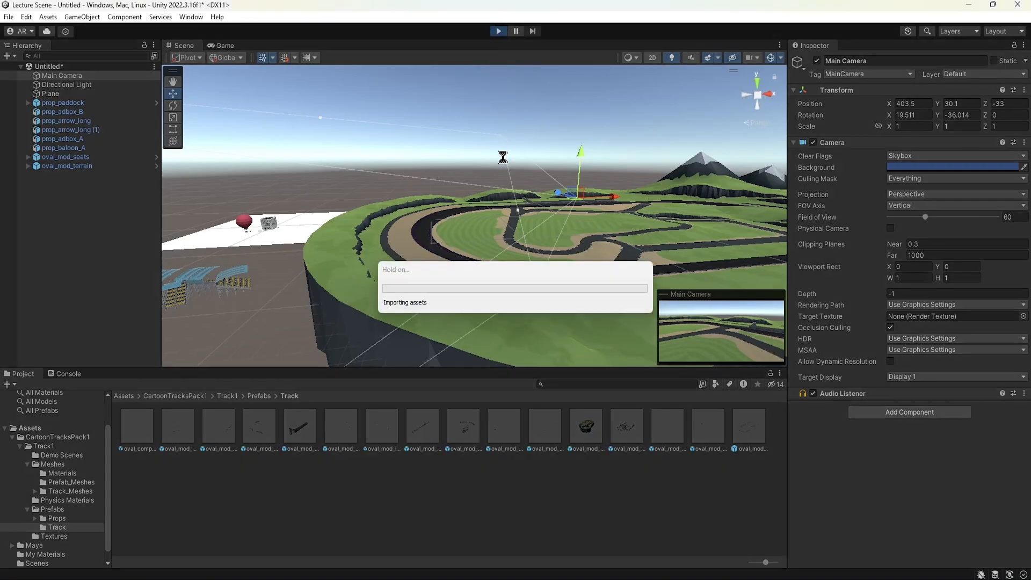